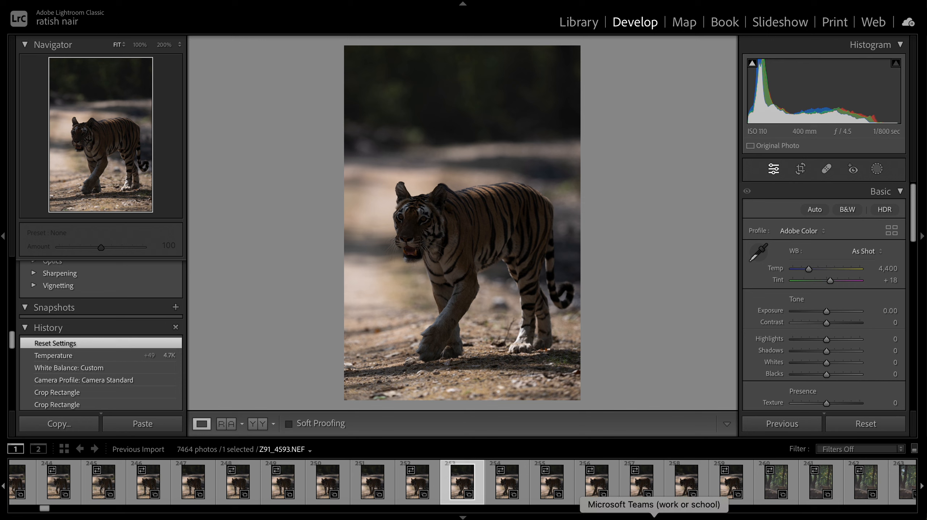
- Enable Remove Chromatic Aberration in the Lens Corrections panel
{"action": "scroll", "coordinate": [836, 350], "scroll_direction": "down", "scroll_amount": 15}
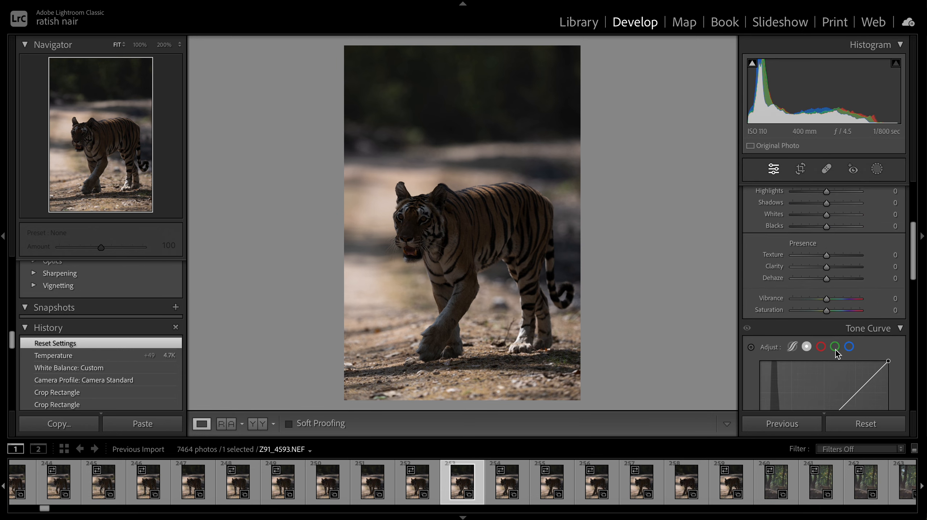
{"action": "scroll", "coordinate": [836, 353], "scroll_direction": "down", "scroll_amount": 2}
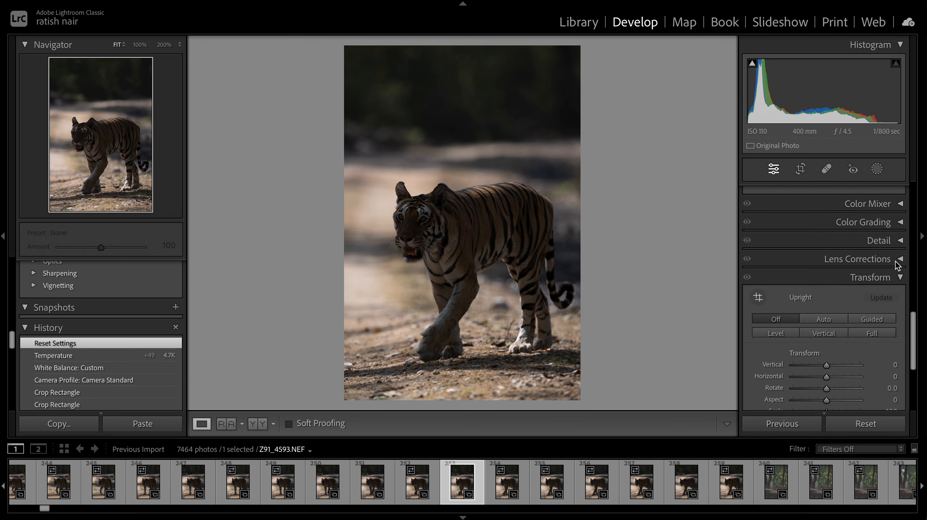
{"action": "left_click", "coordinate": [885, 258]}
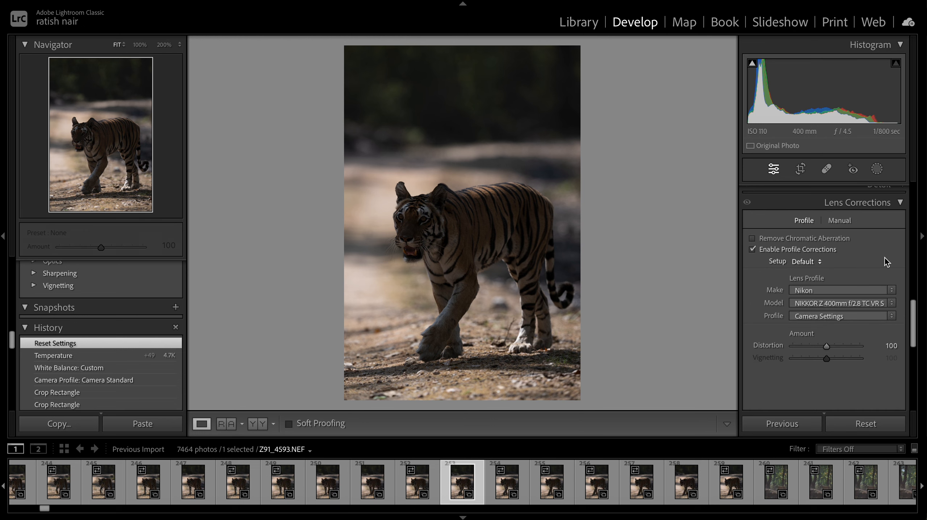
{"action": "left_click", "coordinate": [781, 237]}
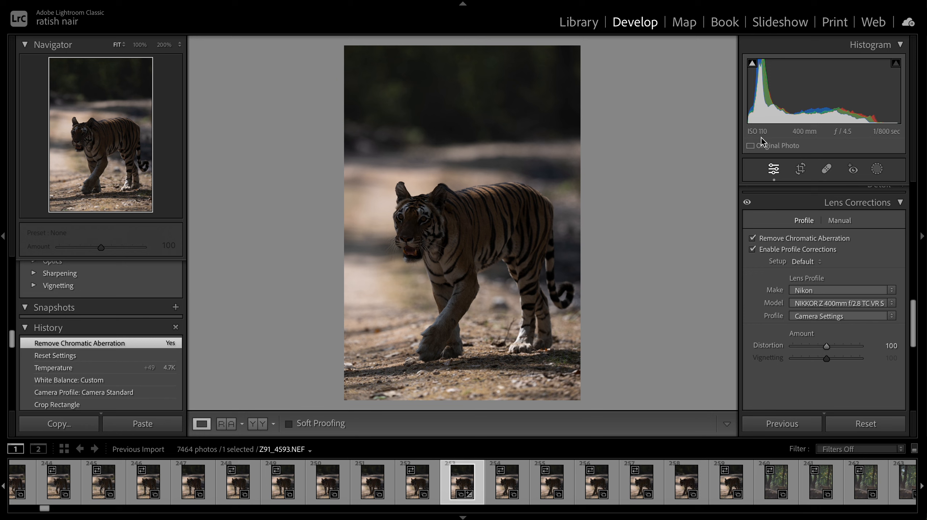
- Crop the photo to a 4 x 5 / 8 x 10 aspect ratio, reposition the crop frame slightly, and apply it
{"action": "scroll", "coordinate": [870, 277], "scroll_direction": "up", "scroll_amount": 10}
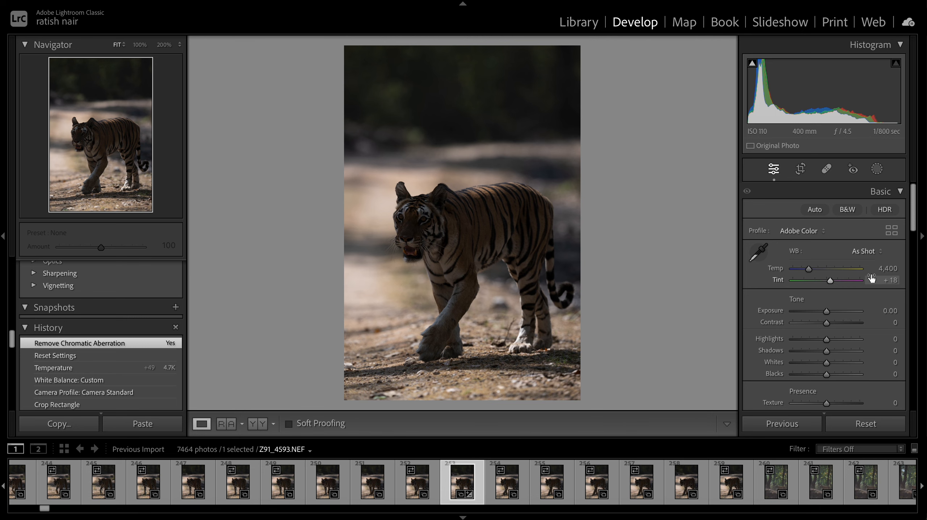
{"action": "left_click", "coordinate": [800, 170]}
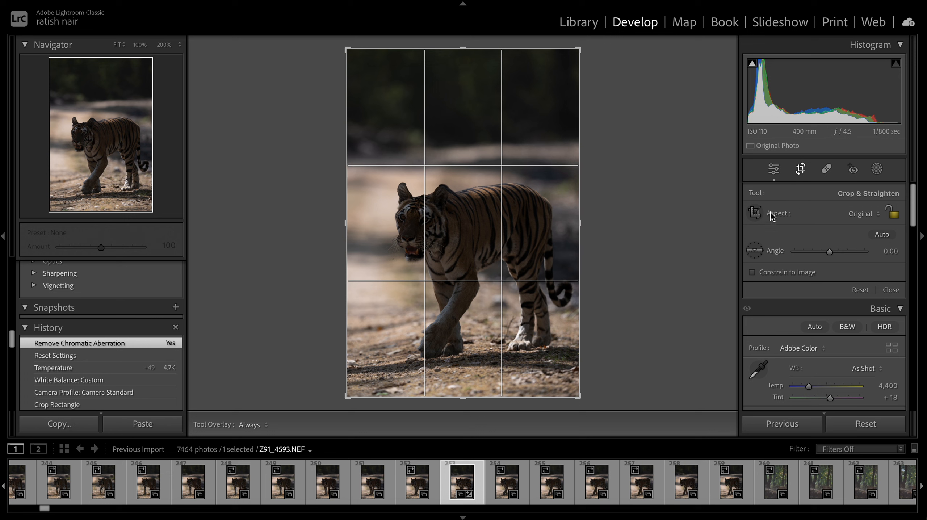
{"action": "left_click", "coordinate": [868, 215]}
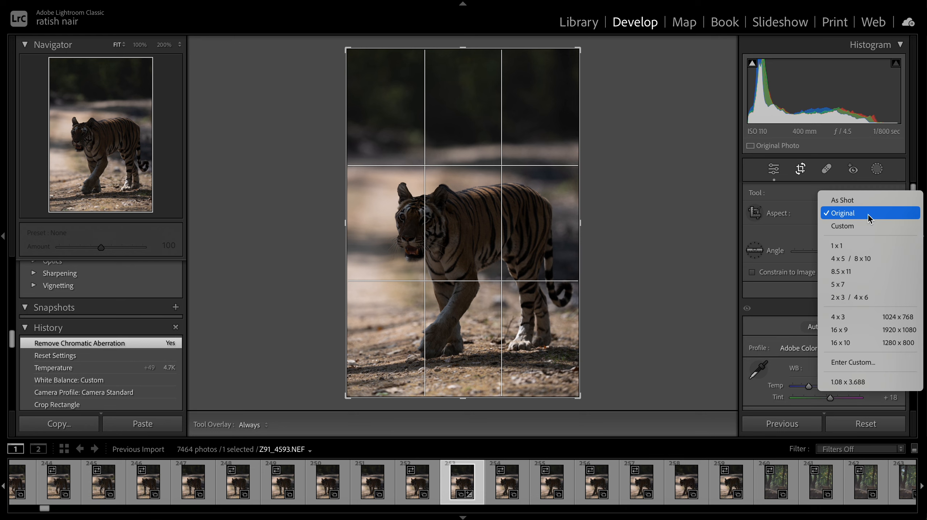
{"action": "left_click", "coordinate": [860, 259]}
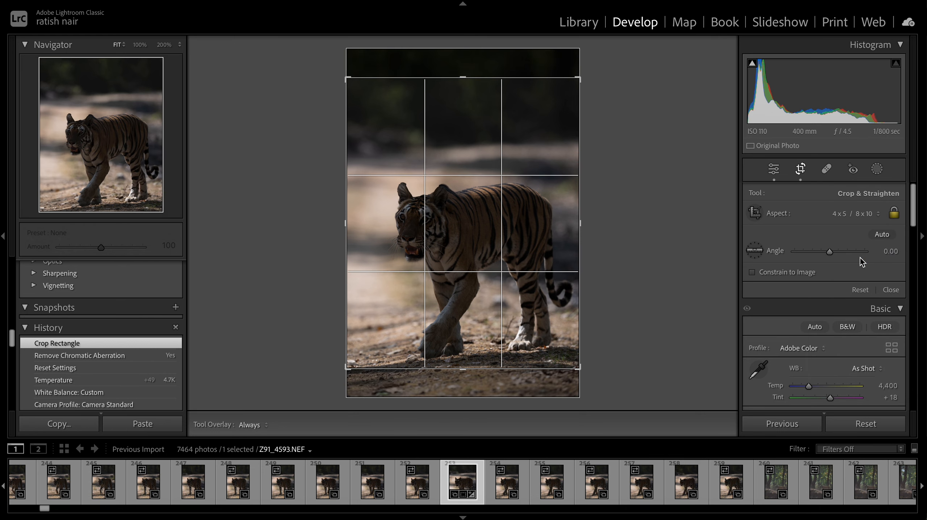
{"action": "left_click", "coordinate": [862, 215]}
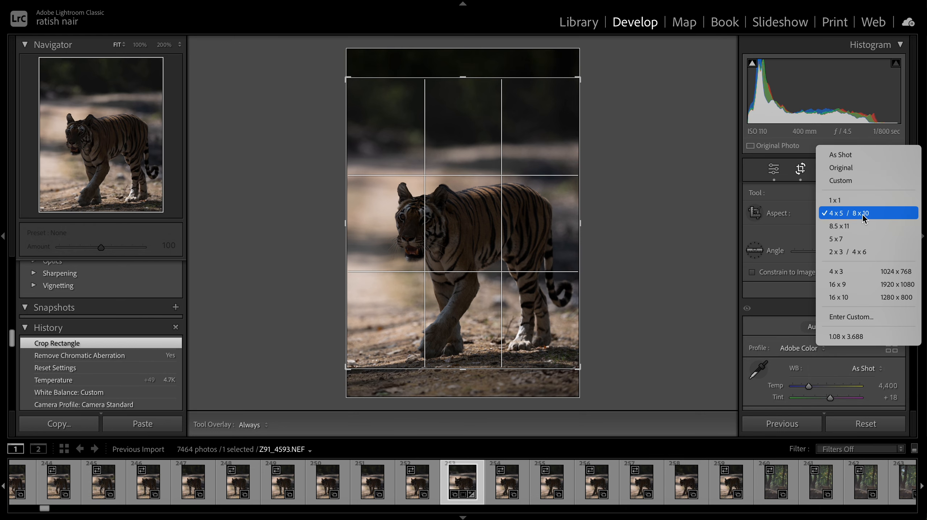
{"action": "left_click", "coordinate": [802, 217]}
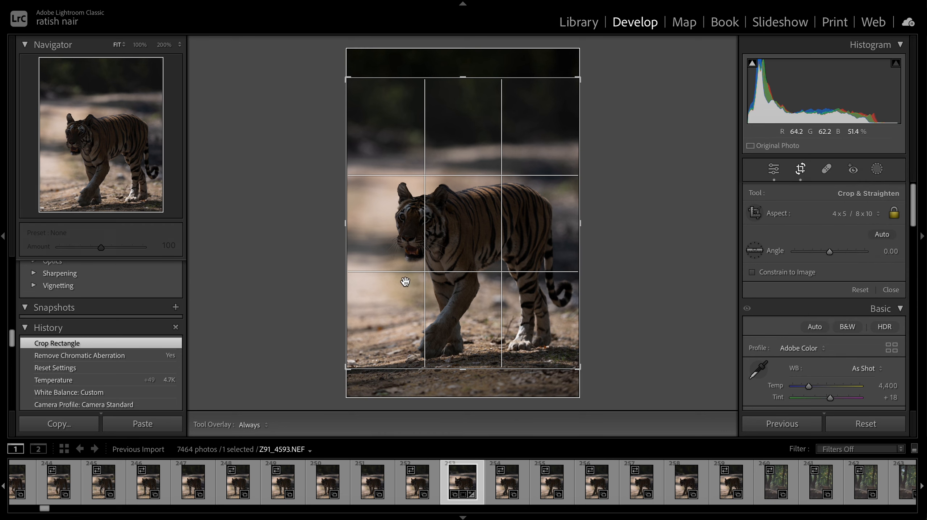
{"action": "left_click_drag", "start_coordinate": [405, 279], "coordinate": [407, 269]}
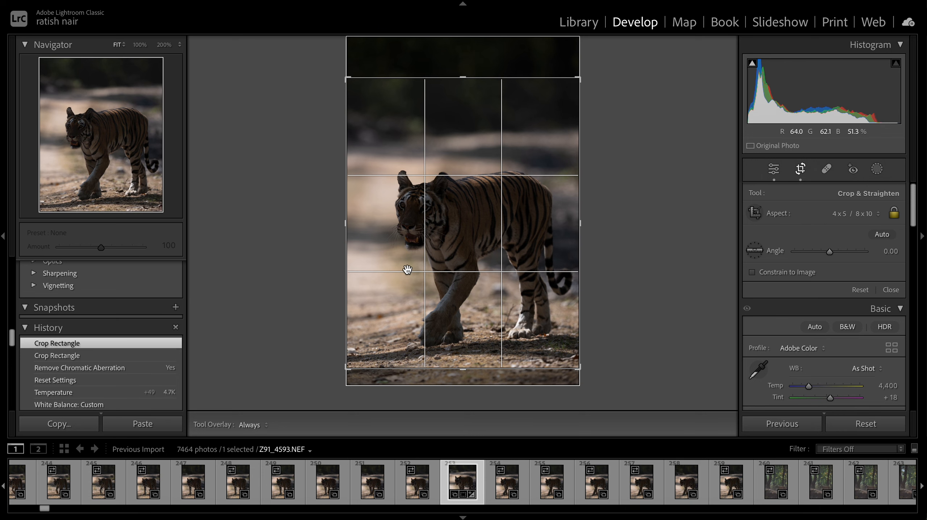
{"action": "key", "text": "Return"}
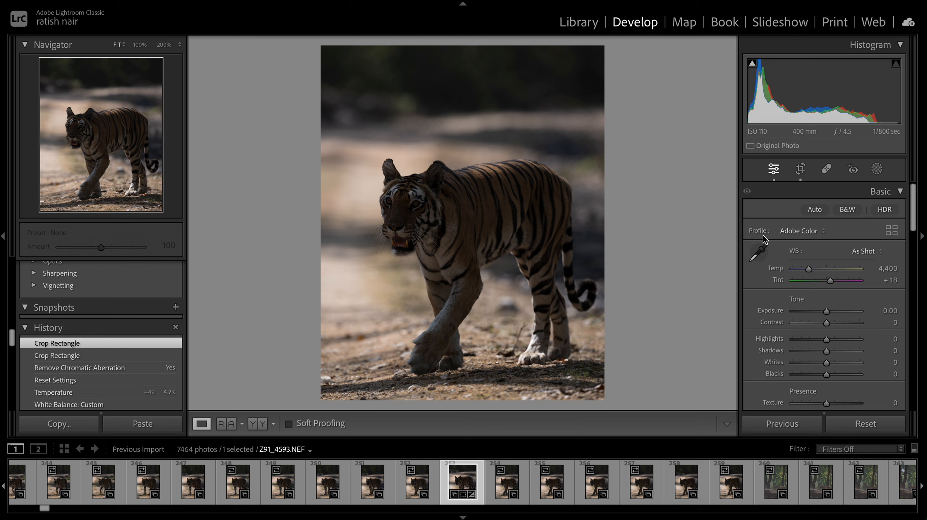
- Open the profile browser and expand the Camera Matching profile group
{"action": "left_click", "coordinate": [811, 231]}
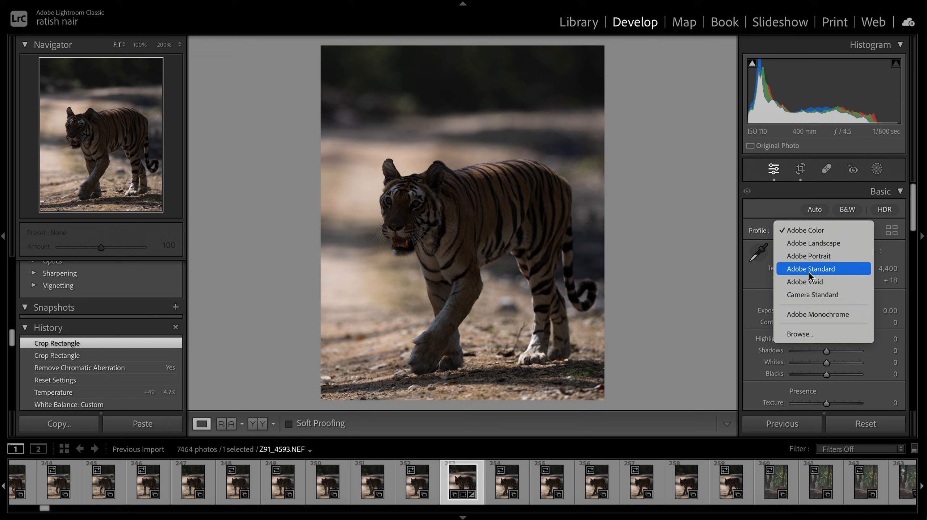
{"action": "left_click", "coordinate": [763, 210]}
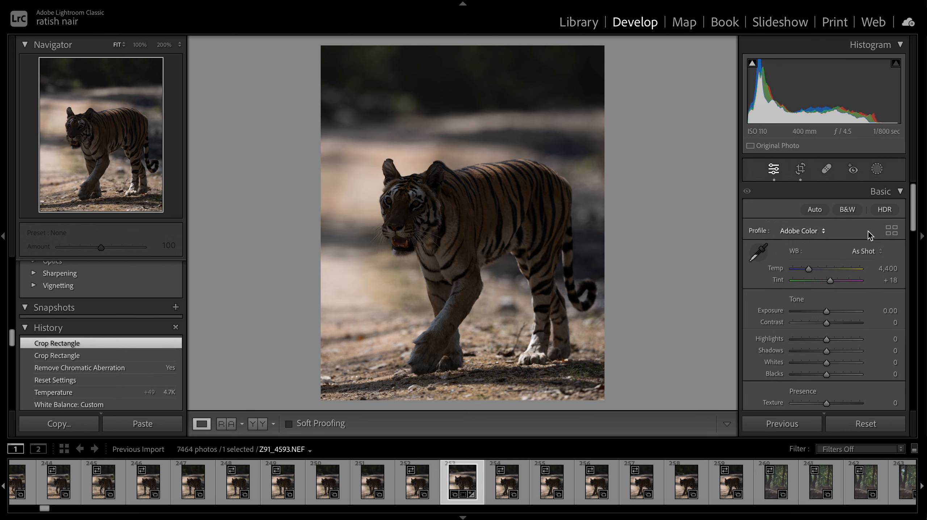
{"action": "left_click", "coordinate": [892, 230]}
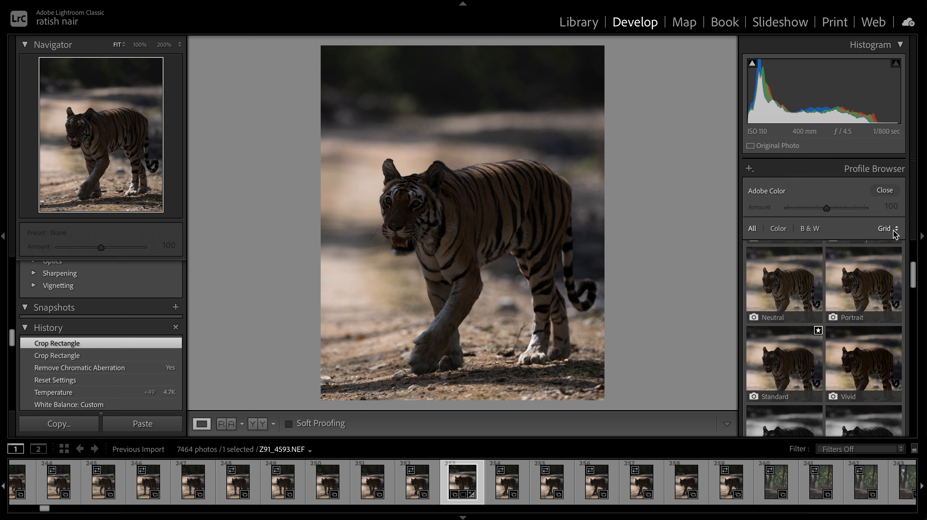
{"action": "scroll", "coordinate": [816, 255], "scroll_direction": "up", "scroll_amount": 5}
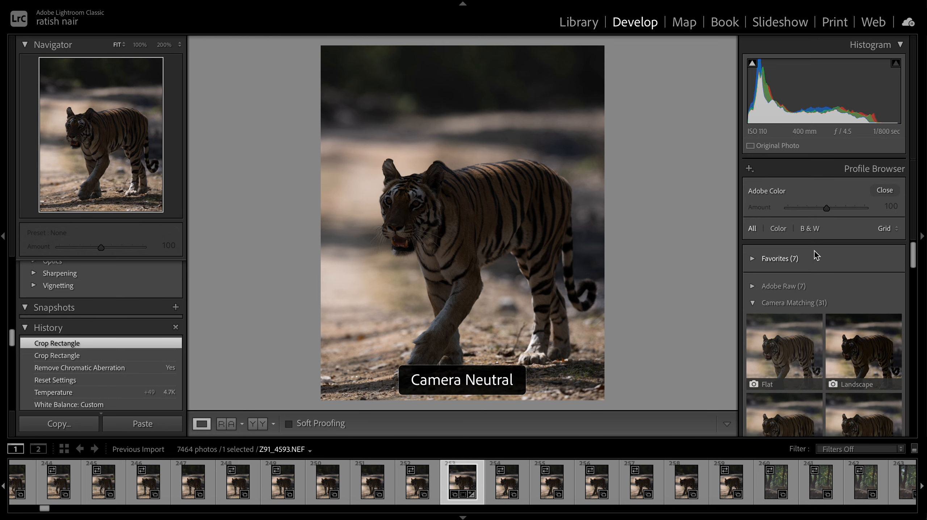
{"action": "left_click", "coordinate": [754, 298]}
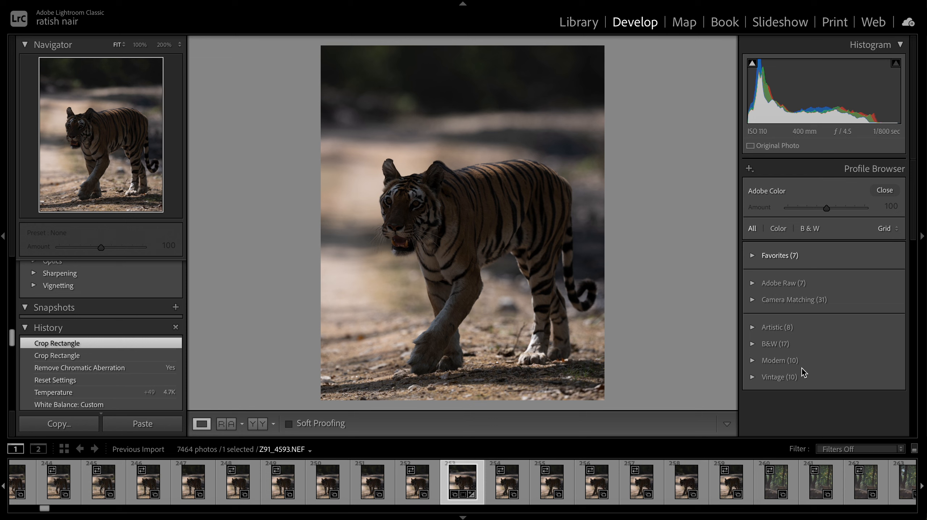
{"action": "left_click", "coordinate": [752, 299]}
- Preview the Camera Matching profiles, apply Camera Standard, and close the profile browser
{"action": "scroll", "coordinate": [827, 354], "scroll_direction": "down", "scroll_amount": 2}
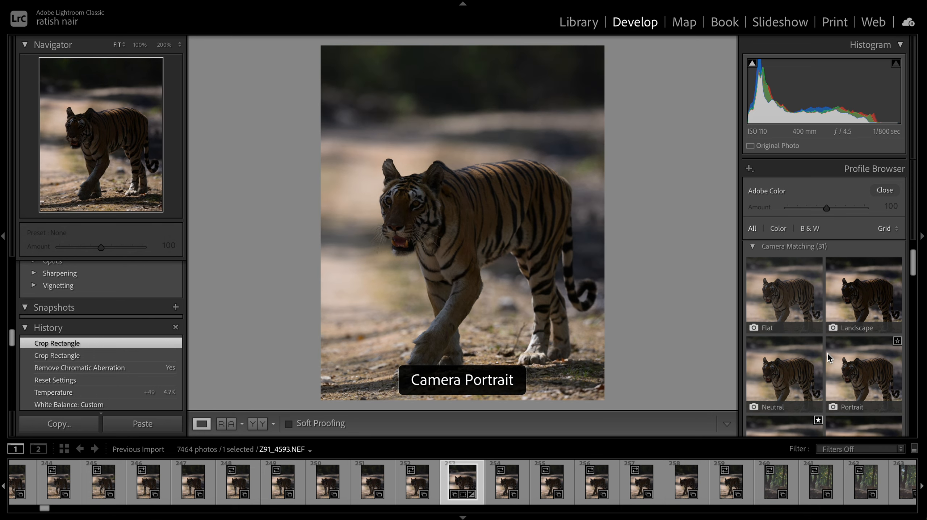
{"action": "scroll", "coordinate": [827, 353], "scroll_direction": "down", "scroll_amount": 2}
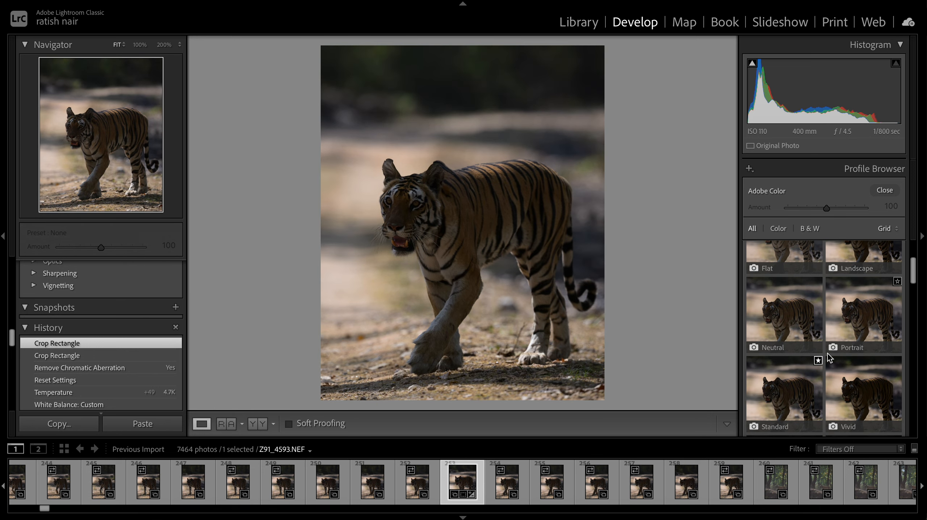
{"action": "scroll", "coordinate": [827, 354], "scroll_direction": "up", "scroll_amount": 1}
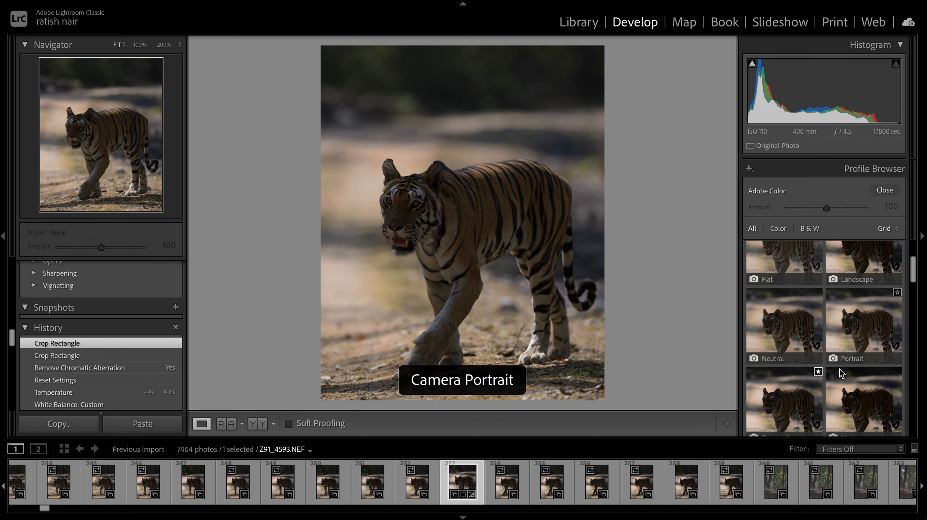
{"action": "scroll", "coordinate": [832, 366], "scroll_direction": "down", "scroll_amount": 2}
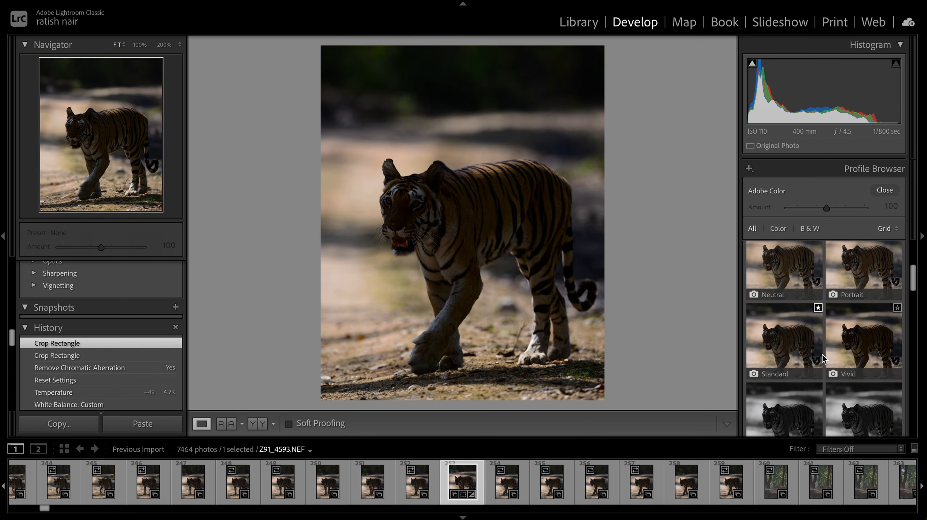
{"action": "scroll", "coordinate": [794, 333], "scroll_direction": "up", "scroll_amount": 3}
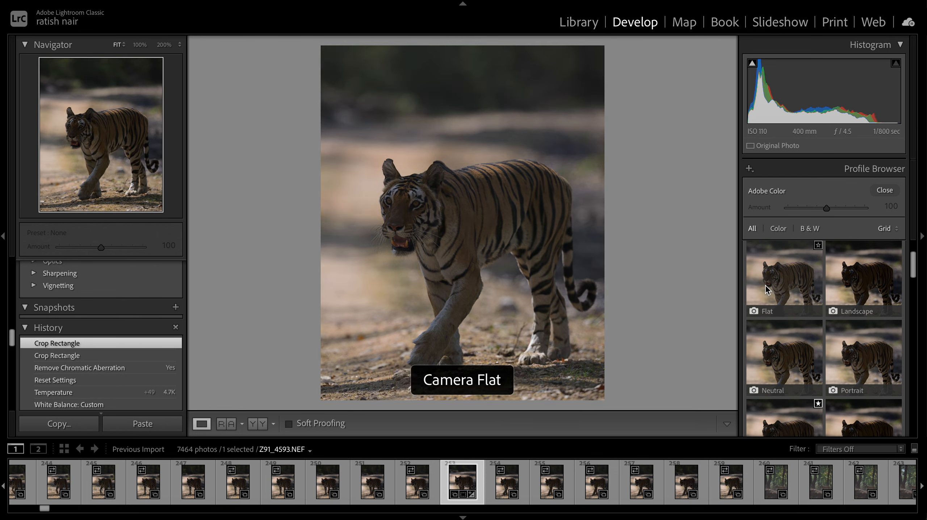
{"action": "scroll", "coordinate": [863, 364], "scroll_direction": "down", "scroll_amount": 2}
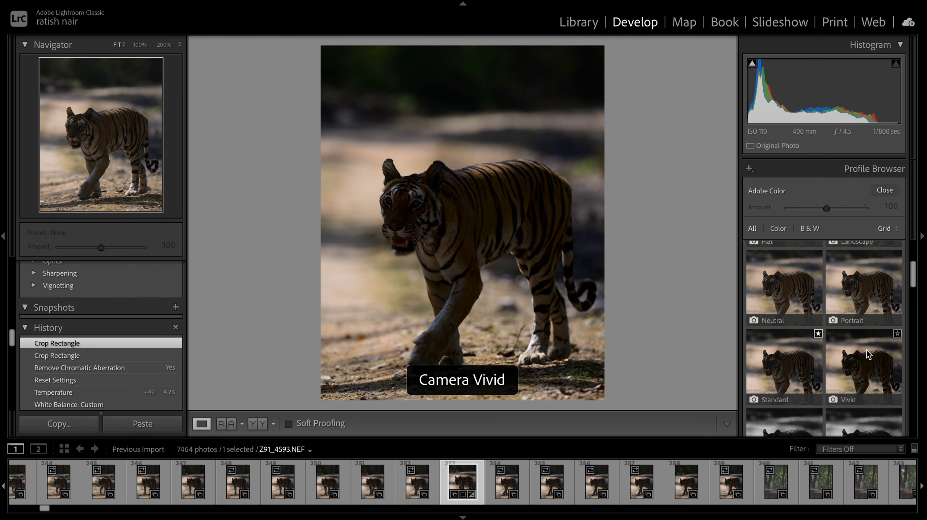
{"action": "left_click", "coordinate": [782, 375]}
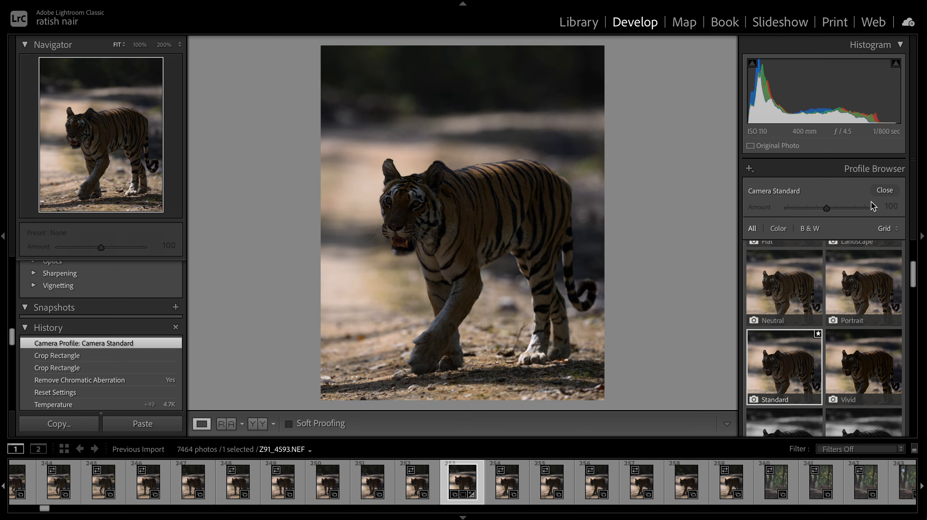
{"action": "left_click", "coordinate": [881, 196]}
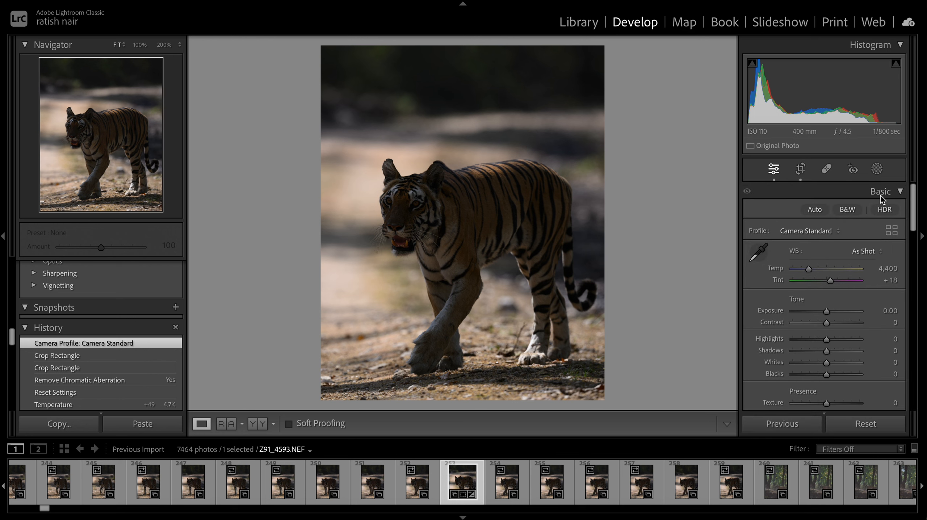
{"action": "left_click", "coordinate": [804, 231]}
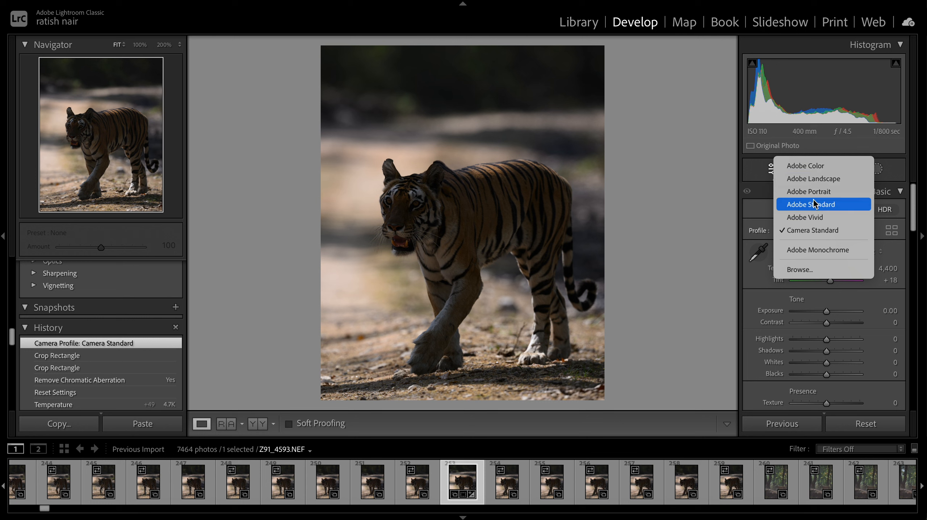
{"action": "left_click", "coordinate": [824, 232]}
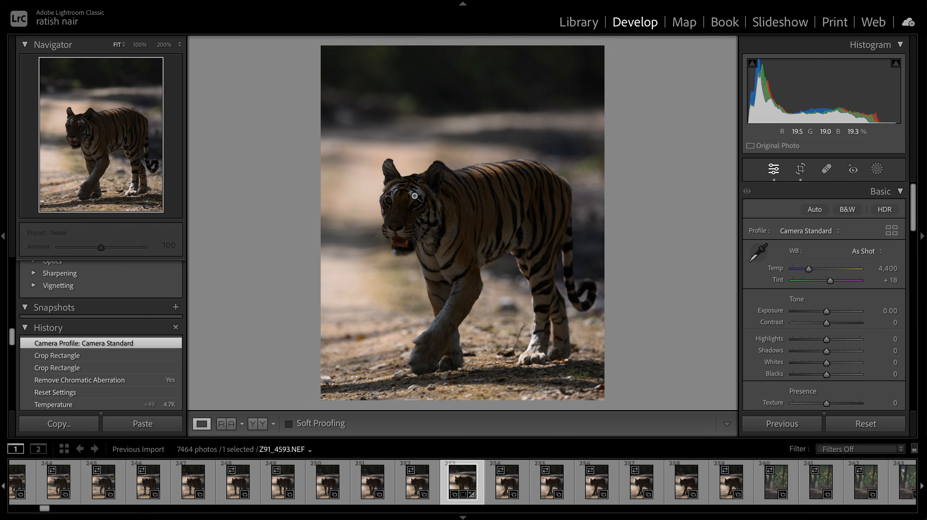
- Set the white balance with the eyedropper by sampling the light fur above the tiger's eye at 100% zoom
{"action": "left_click", "coordinate": [386, 203]}
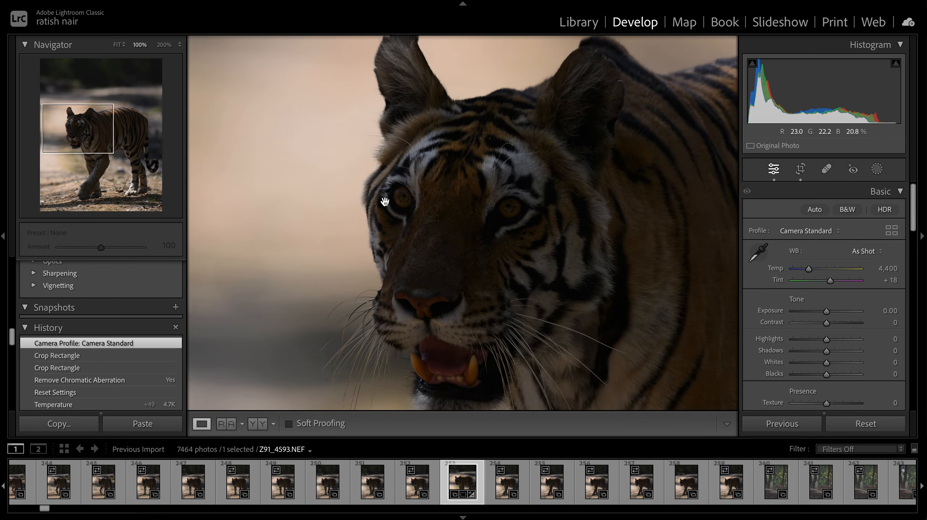
{"action": "scroll", "coordinate": [574, 149], "scroll_direction": "right", "scroll_amount": 3}
{"action": "scroll", "coordinate": [574, 149], "scroll_direction": "up", "scroll_amount": 1}
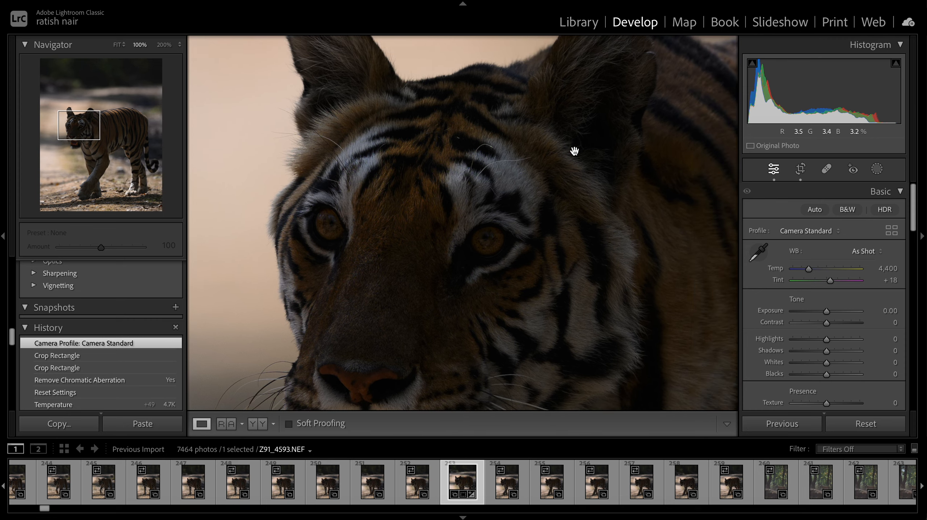
{"action": "scroll", "coordinate": [575, 149], "scroll_direction": "down", "scroll_amount": 1}
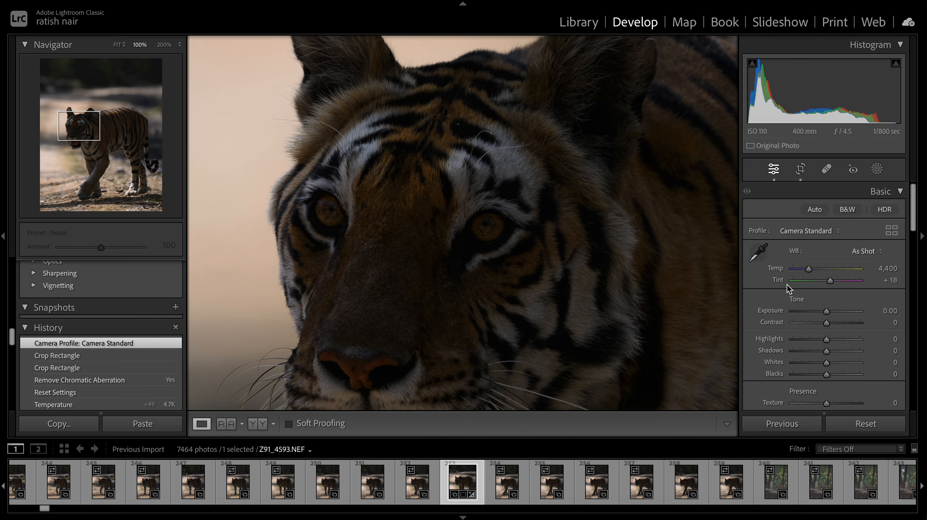
{"action": "left_click", "coordinate": [762, 252]}
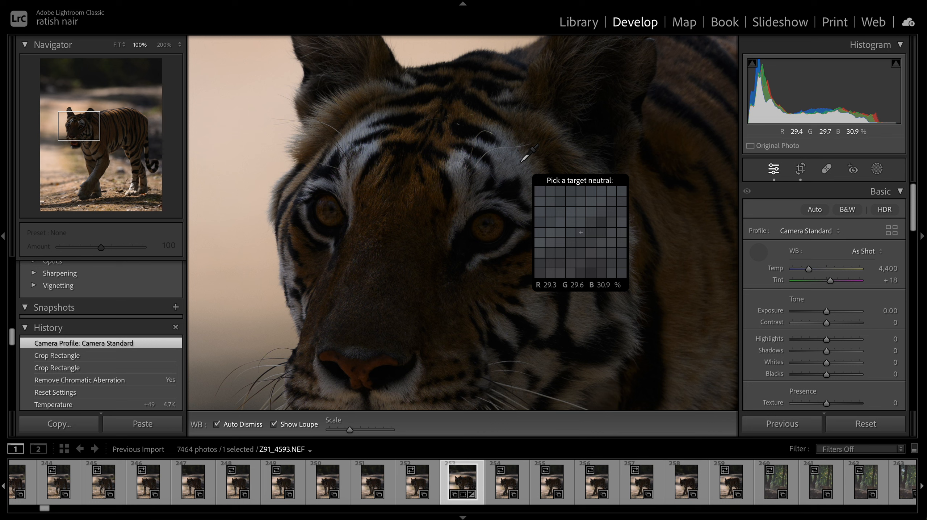
{"action": "left_click", "coordinate": [520, 161]}
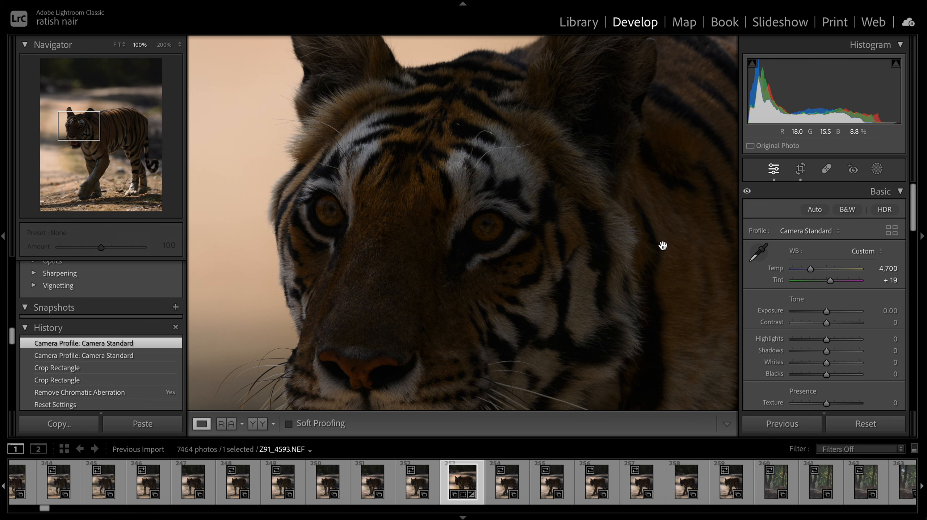
{"action": "left_click", "coordinate": [441, 209]}
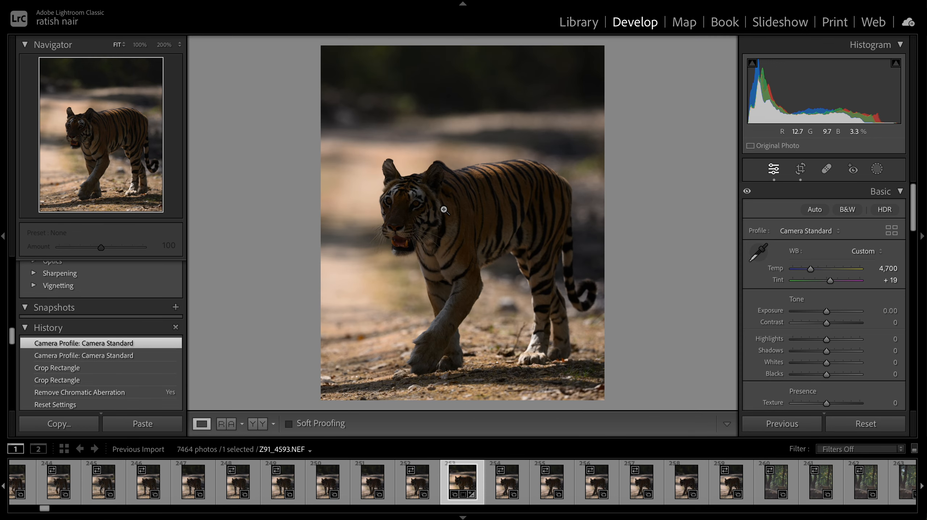
- Lower the Tint to +16
{"action": "left_click", "coordinate": [831, 279]}
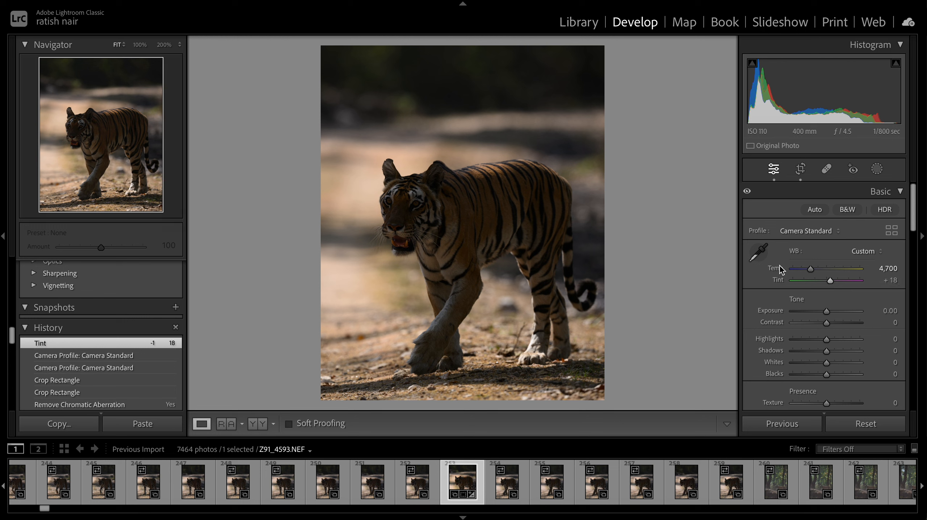
{"action": "mouse_move", "coordinate": [830, 283]}
{"action": "left_mouse_down"}
{"action": "mouse_move", "coordinate": [807, 280]}
{"action": "mouse_move", "coordinate": [847, 282]}
{"action": "mouse_move", "coordinate": [830, 285]}
{"action": "left_mouse_up"}
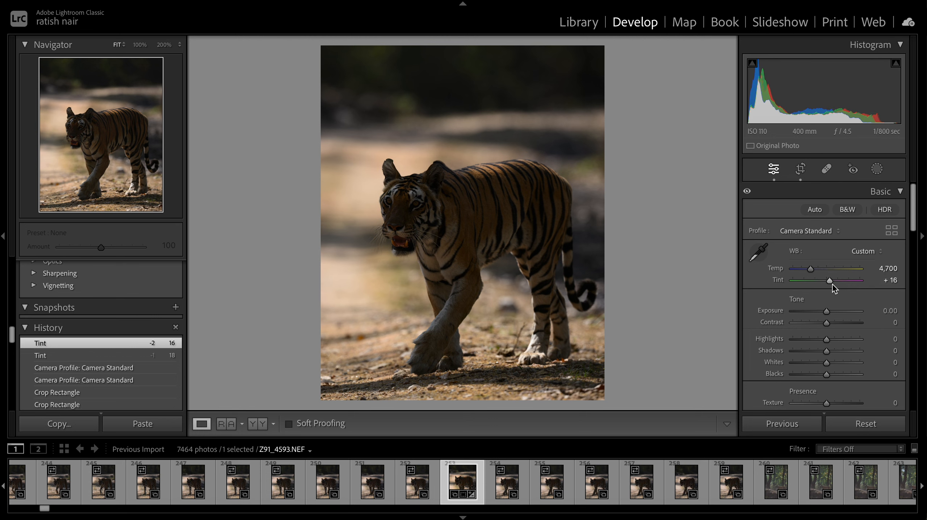
- Reset the Tint to +18 and check the tiger's fur at 100% zoom
{"action": "double_click", "coordinate": [831, 280]}
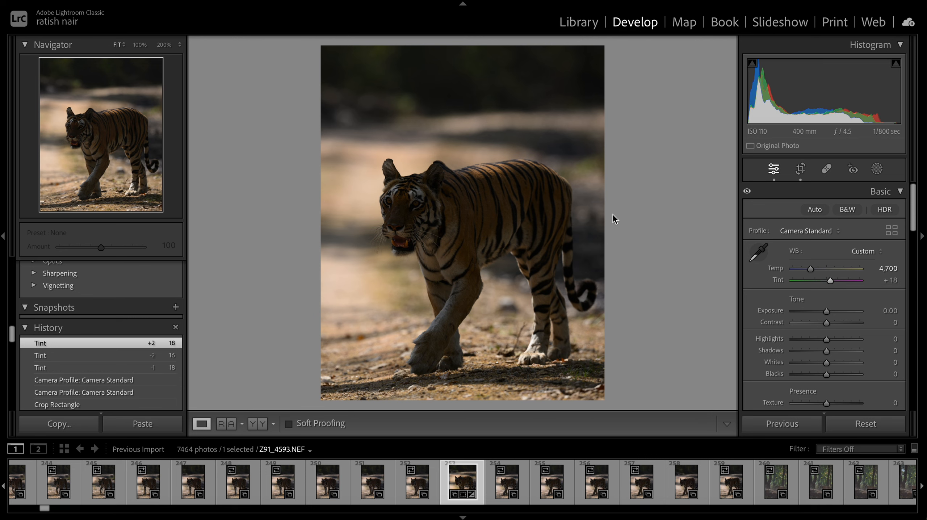
{"action": "left_click", "coordinate": [533, 194]}
{"action": "scroll", "coordinate": [533, 195], "scroll_direction": "left", "scroll_amount": 15}
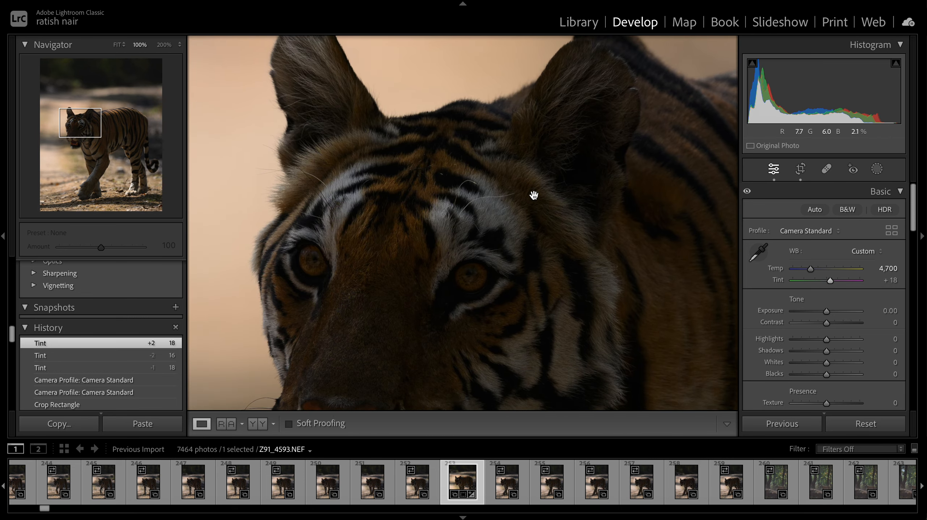
{"action": "scroll", "coordinate": [534, 194], "scroll_direction": "down", "scroll_amount": 2}
{"action": "left_click", "coordinate": [534, 190]}
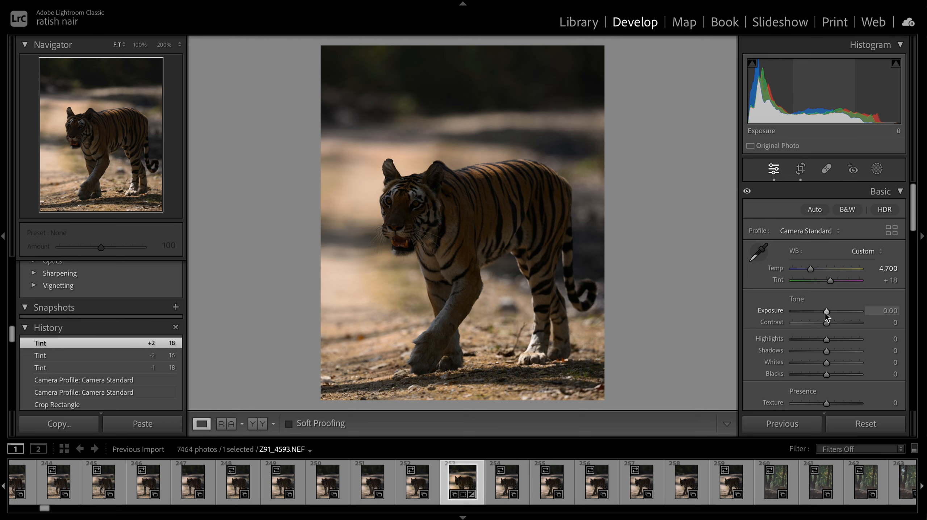
{"action": "left_click_drag", "start_coordinate": [825, 312], "coordinate": [836, 313]}
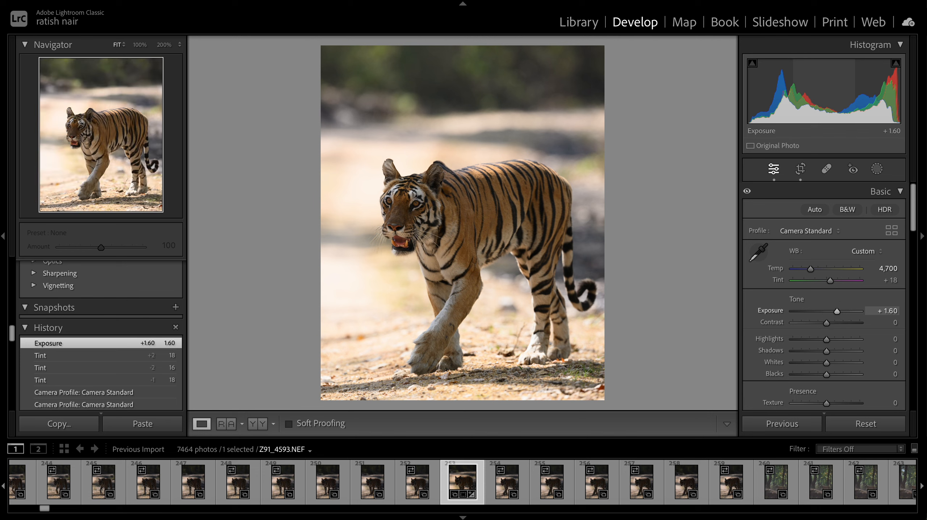
{"action": "double_click", "coordinate": [835, 312]}
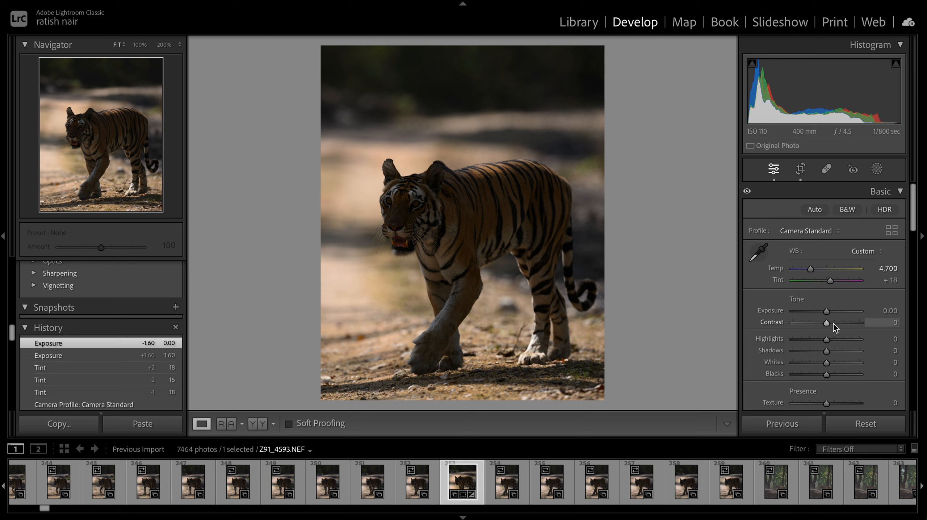
{"action": "mouse_move", "coordinate": [828, 323]}
{"action": "left_mouse_down"}
{"action": "mouse_move", "coordinate": [857, 323]}
{"action": "mouse_move", "coordinate": [831, 323]}
{"action": "left_mouse_up"}
{"action": "double_click", "coordinate": [831, 323]}
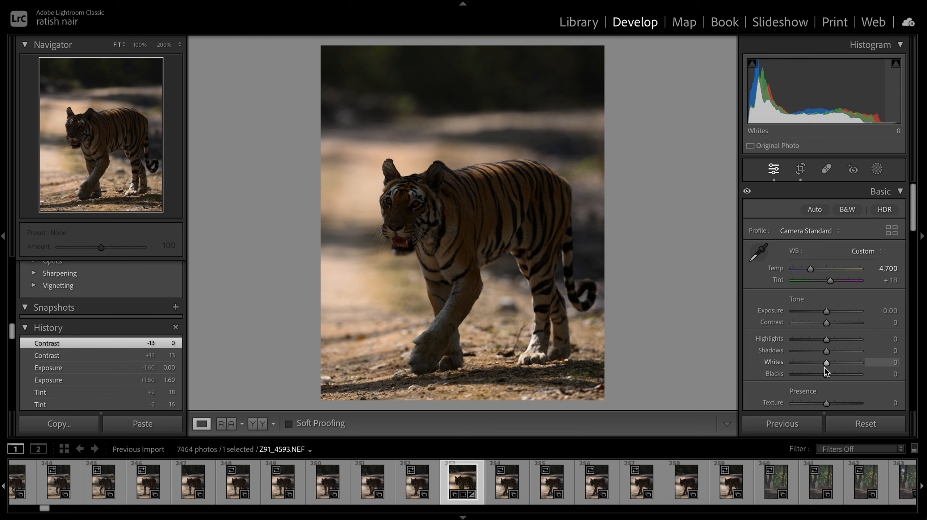
- Set Highlights to -67 and Shadows to +53
{"action": "left_click_drag", "start_coordinate": [825, 338], "coordinate": [803, 338]}
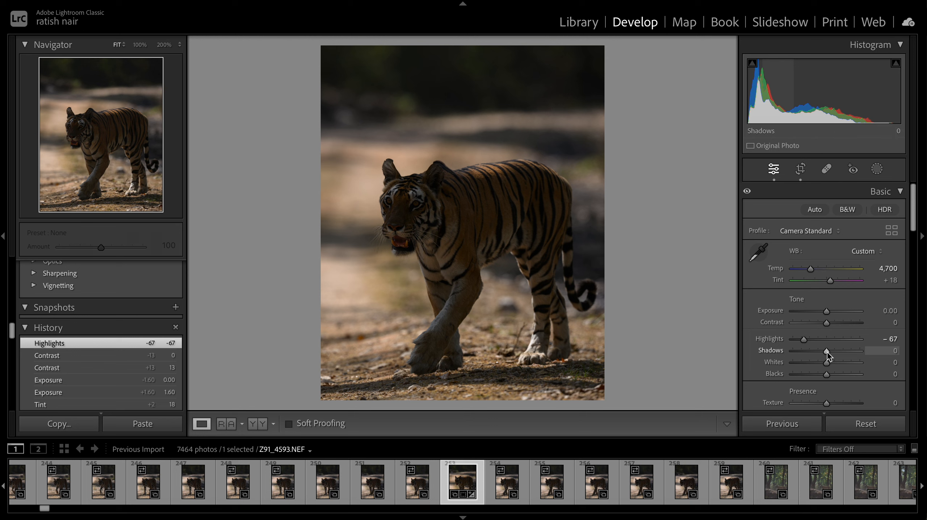
{"action": "left_click_drag", "start_coordinate": [827, 352], "coordinate": [845, 352]}
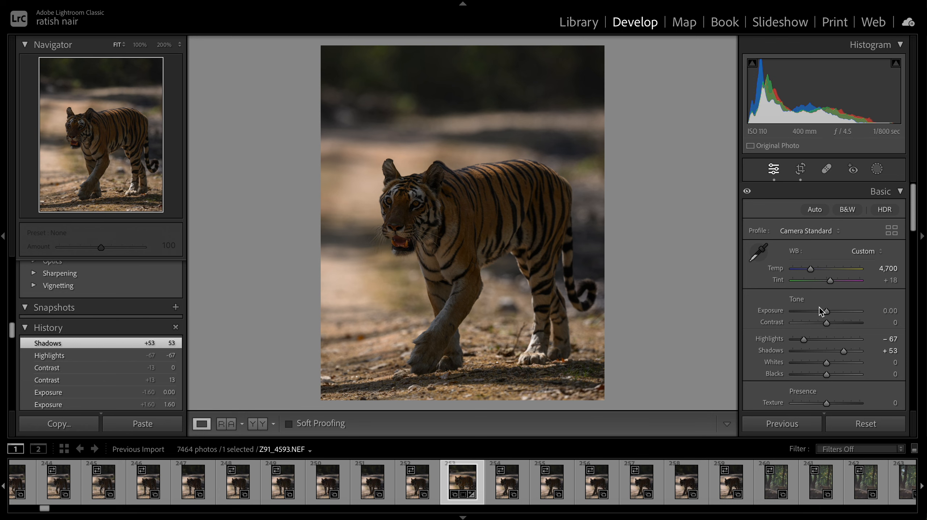
- Inspect the tiger's face and fur at 100% zoom
{"action": "left_click", "coordinate": [406, 212]}
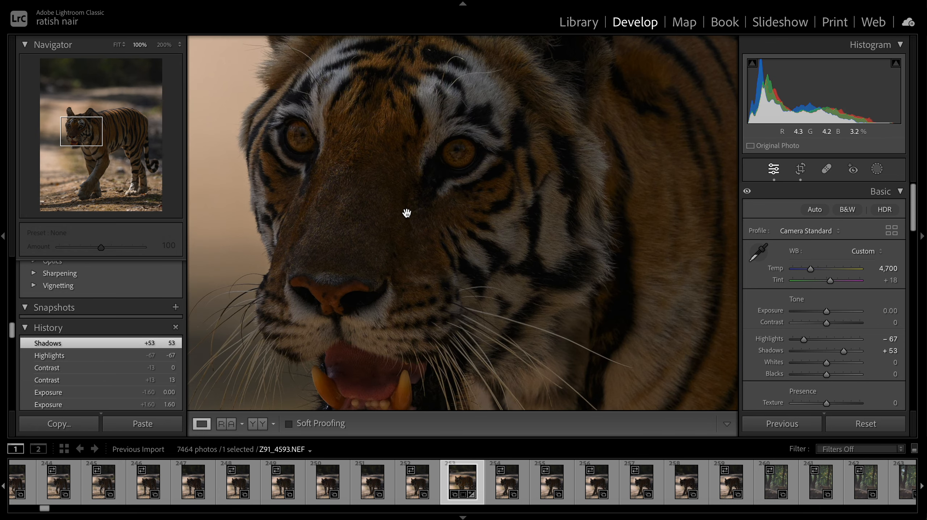
{"action": "scroll", "coordinate": [407, 213], "scroll_direction": "up", "scroll_amount": 4}
{"action": "scroll", "coordinate": [407, 213], "scroll_direction": "left", "scroll_amount": 4}
{"action": "scroll", "coordinate": [407, 213], "scroll_direction": "up", "scroll_amount": 4}
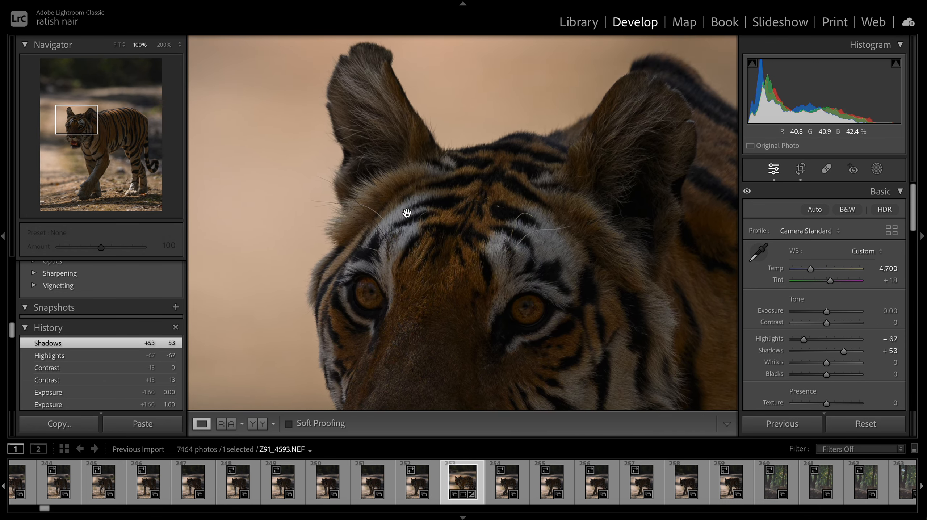
{"action": "scroll", "coordinate": [406, 212], "scroll_direction": "down", "scroll_amount": 6}
{"action": "scroll", "coordinate": [407, 213], "scroll_direction": "down", "scroll_amount": 5}
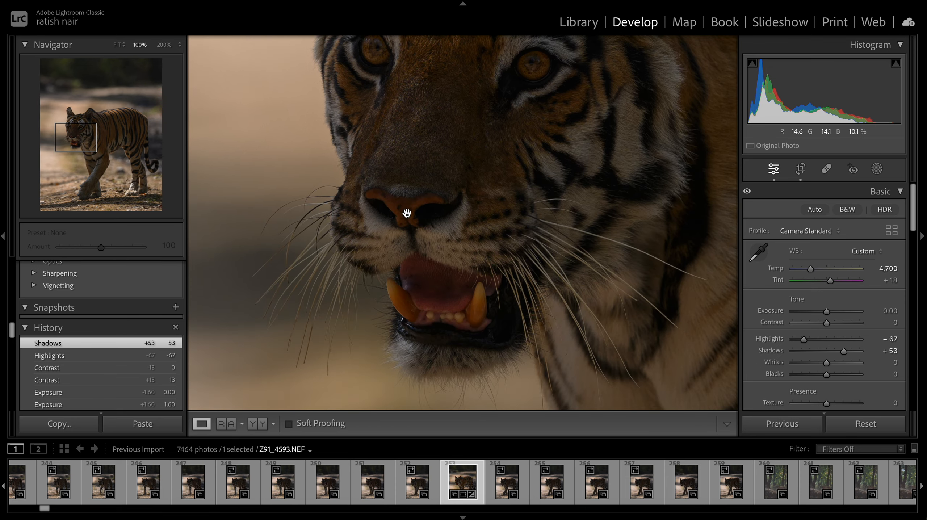
{"action": "scroll", "coordinate": [407, 213], "scroll_direction": "up", "scroll_amount": 5}
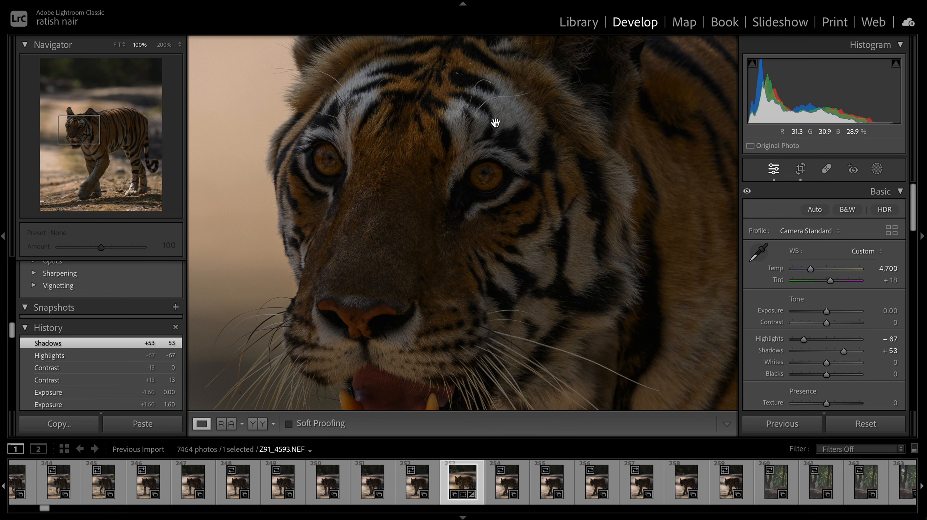
{"action": "scroll", "coordinate": [408, 162], "scroll_direction": "up", "scroll_amount": 2}
{"action": "scroll", "coordinate": [408, 161], "scroll_direction": "left", "scroll_amount": 2}
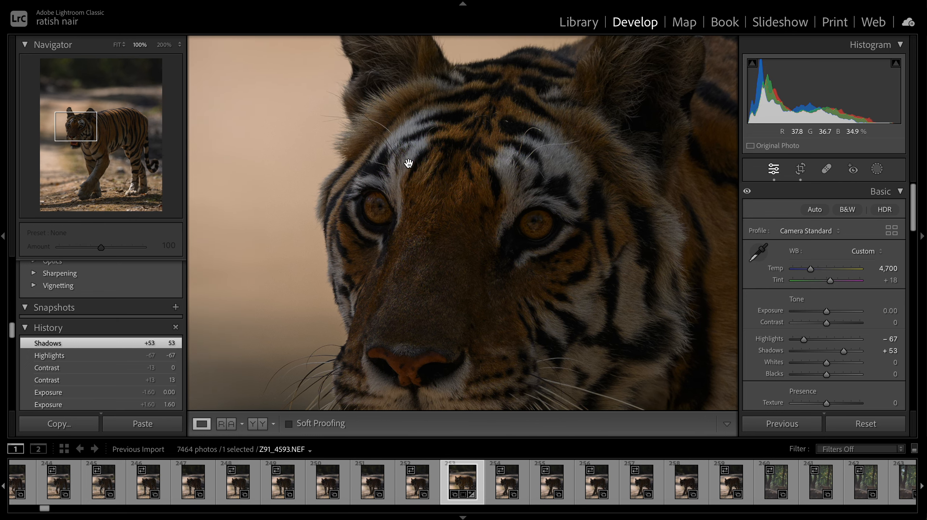
{"action": "scroll", "coordinate": [376, 222], "scroll_direction": "down", "scroll_amount": 3}
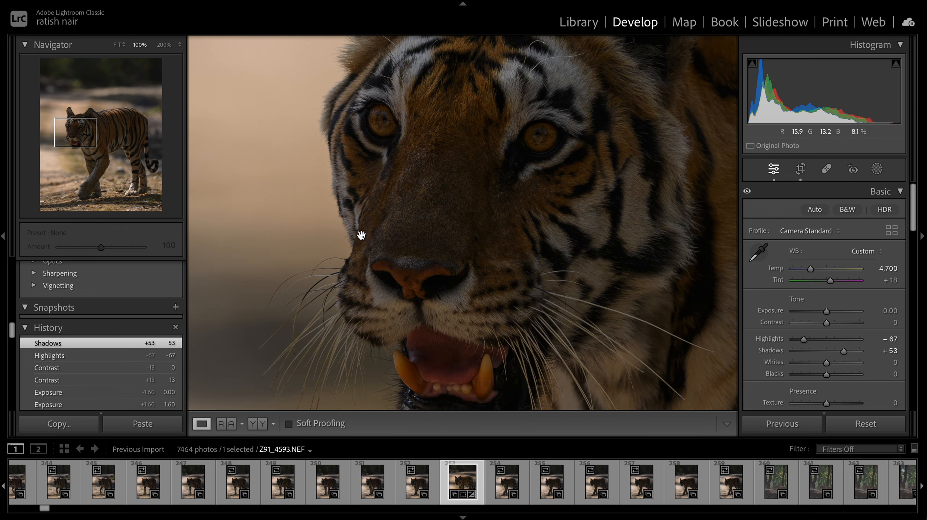
{"action": "scroll", "coordinate": [343, 379], "scroll_direction": "down", "scroll_amount": 4}
{"action": "scroll", "coordinate": [344, 379], "scroll_direction": "up", "scroll_amount": 1}
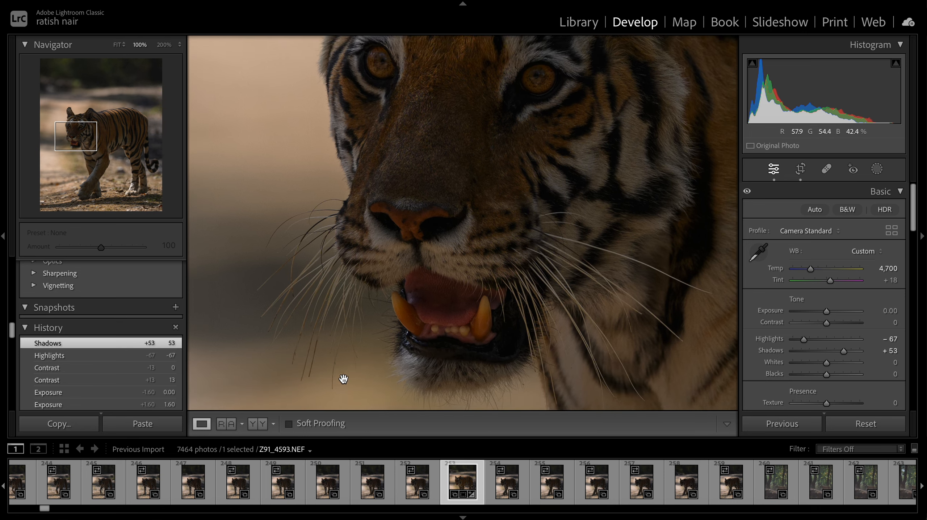
{"action": "scroll", "coordinate": [343, 379], "scroll_direction": "up", "scroll_amount": 5}
{"action": "scroll", "coordinate": [344, 379], "scroll_direction": "right", "scroll_amount": 2}
{"action": "left_click", "coordinate": [469, 297]}
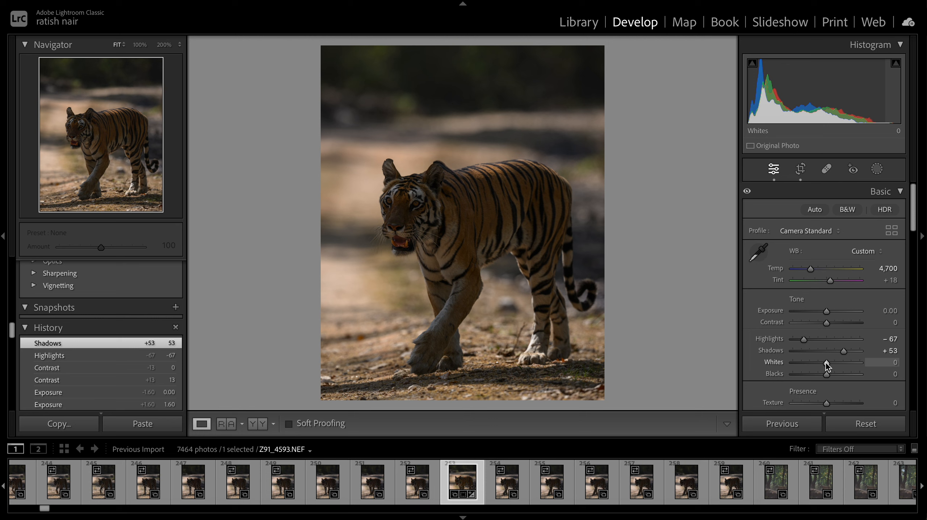
- Set Whites to +28 while viewing the clipping preview
{"action": "key", "text": "alt"}
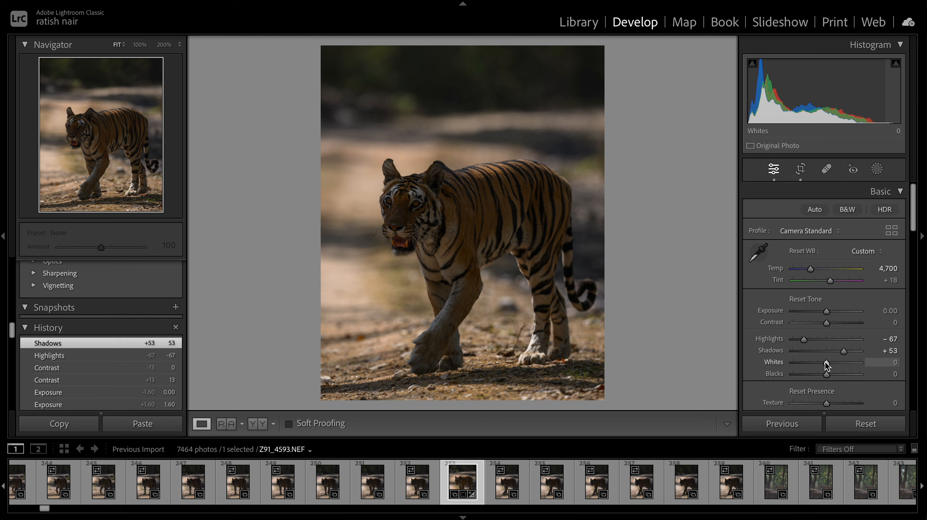
{"action": "left_click", "coordinate": [826, 363], "text": "alt"}
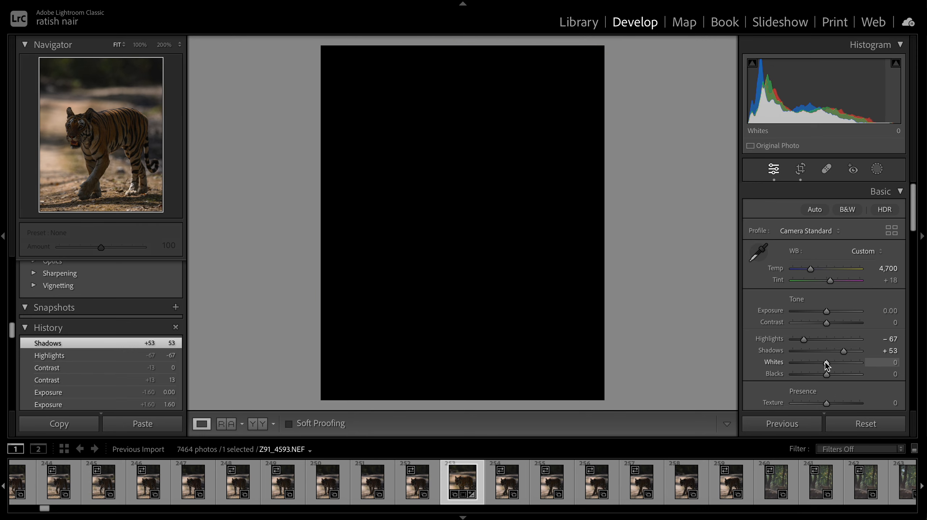
{"action": "left_click_drag", "start_coordinate": [826, 365], "coordinate": [856, 369]}
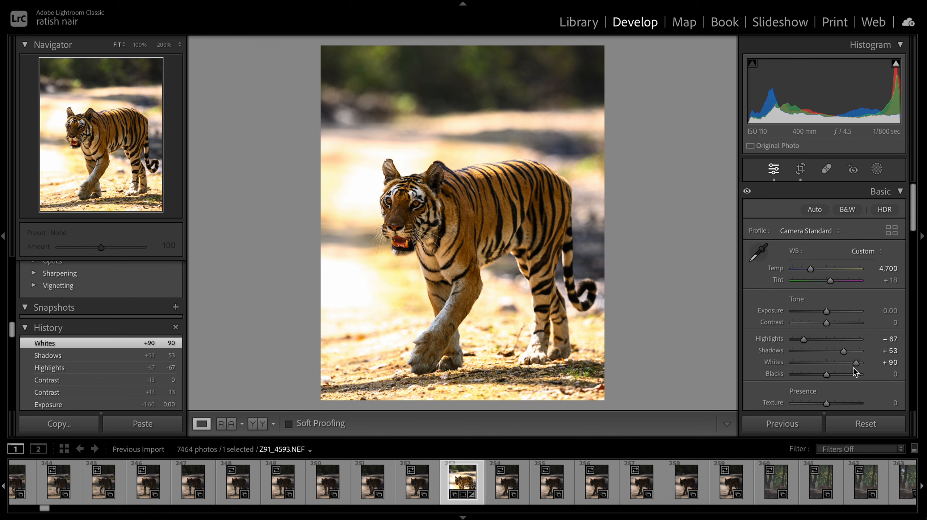
{"action": "key", "text": "alt"}
{"action": "left_click_drag", "start_coordinate": [857, 364], "coordinate": [835, 364]}
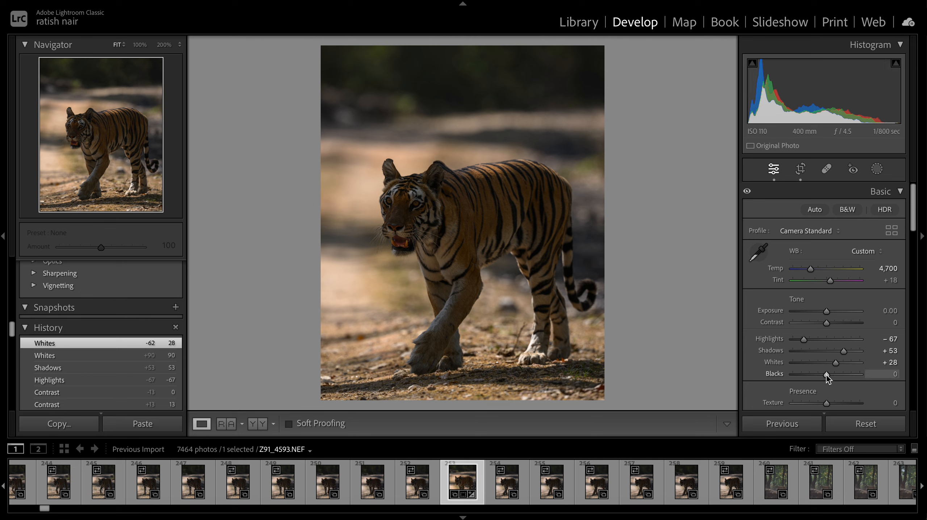
- Set Blacks to -4 using the clipping preview and check the tiger's face at 100% zoom
{"action": "left_click_drag", "start_coordinate": [827, 375], "coordinate": [827, 375]}
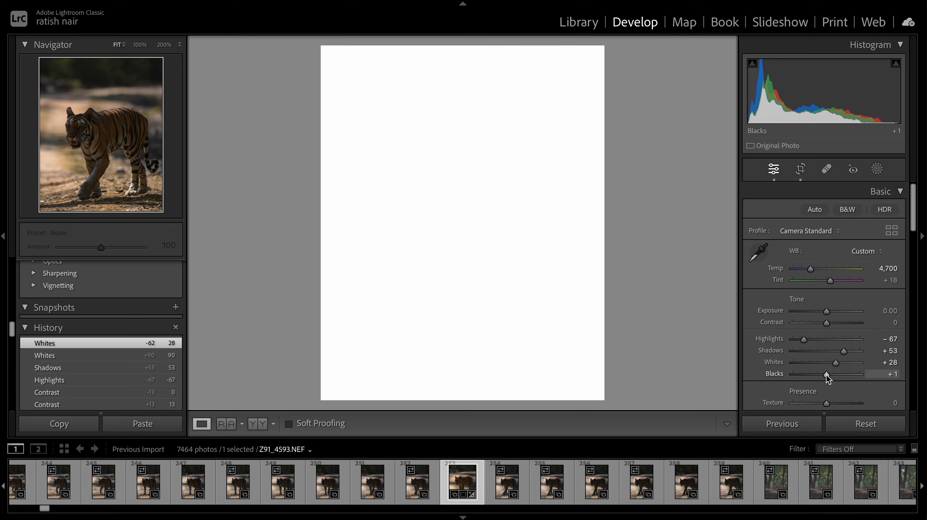
{"action": "left_click_drag", "start_coordinate": [826, 376], "coordinate": [822, 379]}
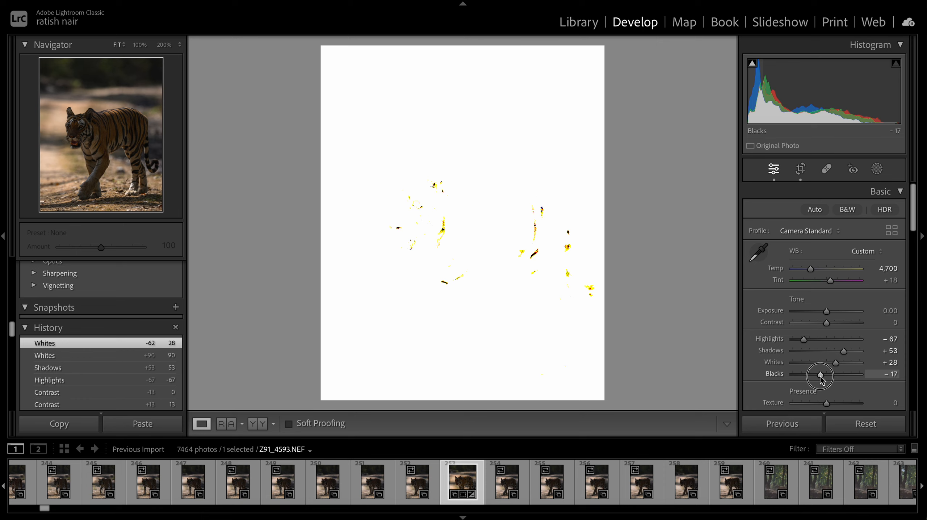
{"action": "left_click_drag", "start_coordinate": [822, 379], "coordinate": [824, 376]}
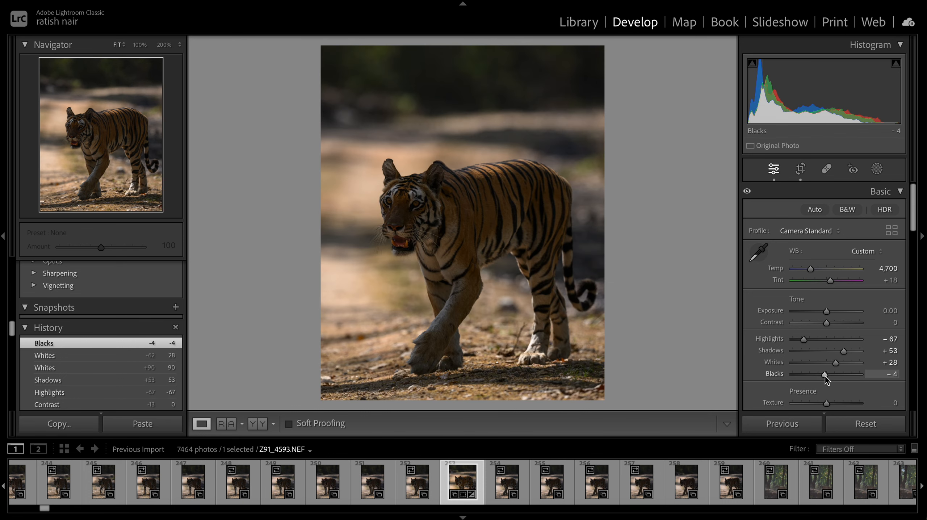
{"action": "left_click", "coordinate": [455, 229]}
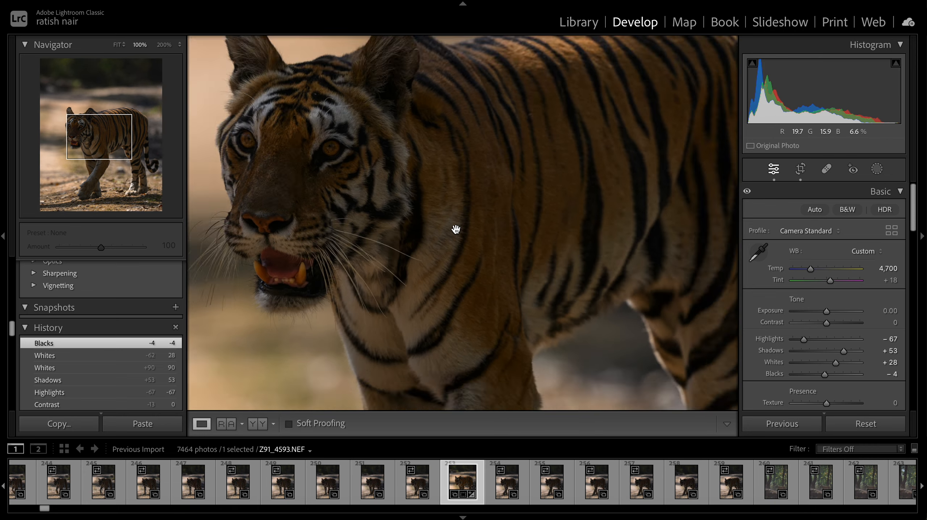
{"action": "left_click", "coordinate": [455, 229]}
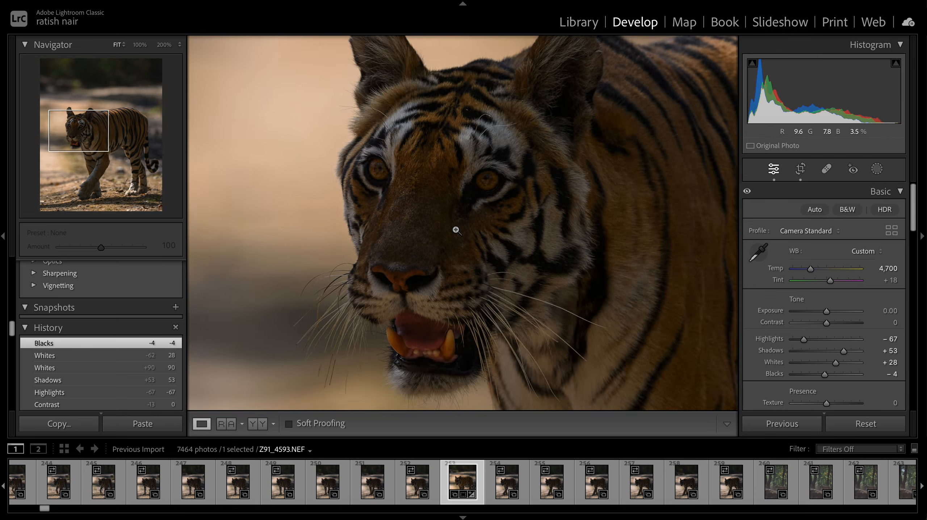
{"action": "left_click", "coordinate": [455, 229]}
{"action": "key", "text": "XF86MonBrightnessUp"}
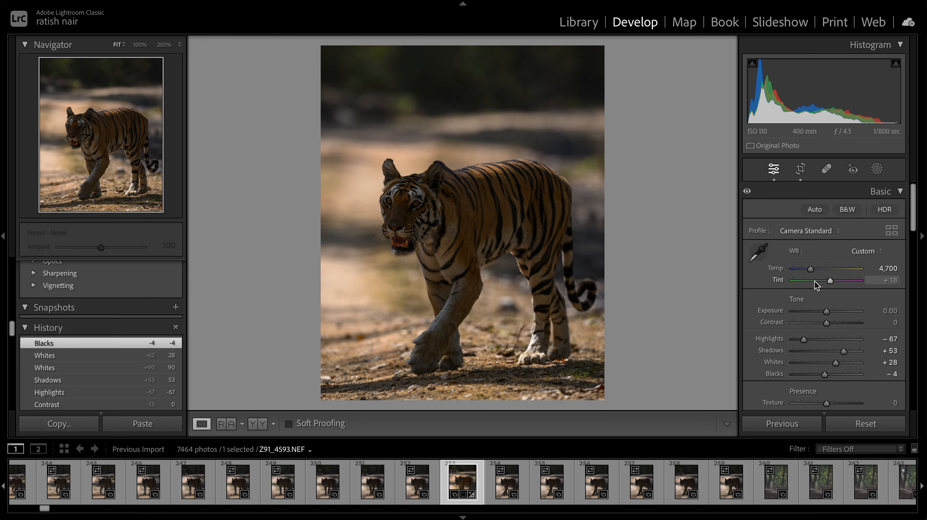
{"action": "left_click", "coordinate": [403, 189]}
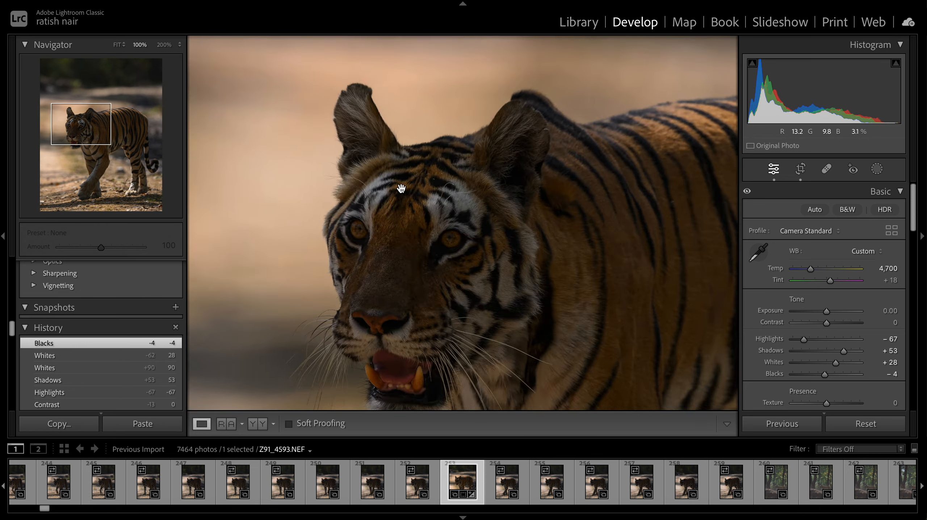
{"action": "left_click", "coordinate": [512, 241]}
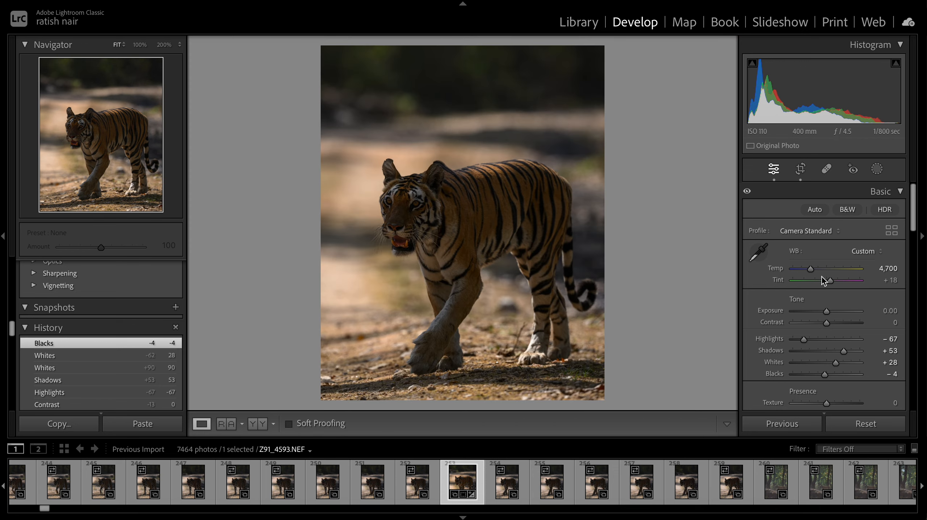
{"action": "scroll", "coordinate": [837, 365], "scroll_direction": "down", "scroll_amount": 5}
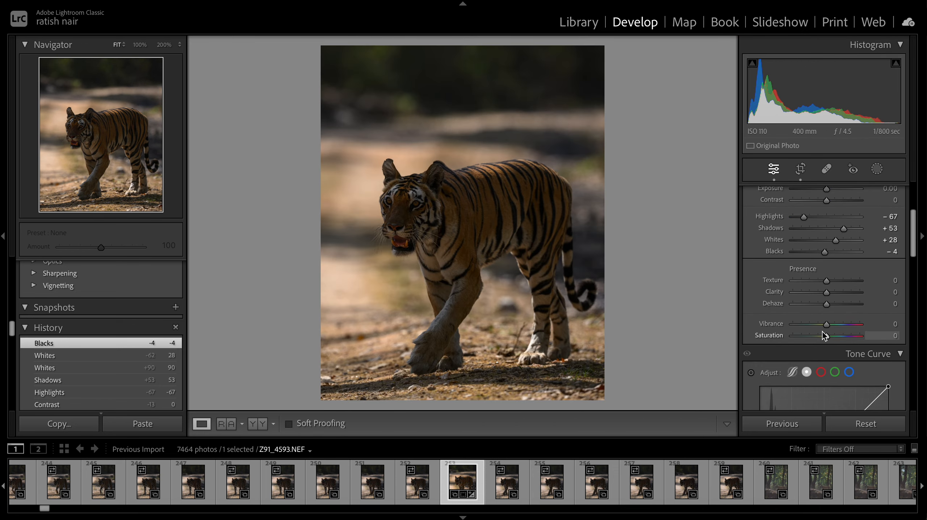
{"action": "scroll", "coordinate": [839, 327], "scroll_direction": "down", "scroll_amount": 1}
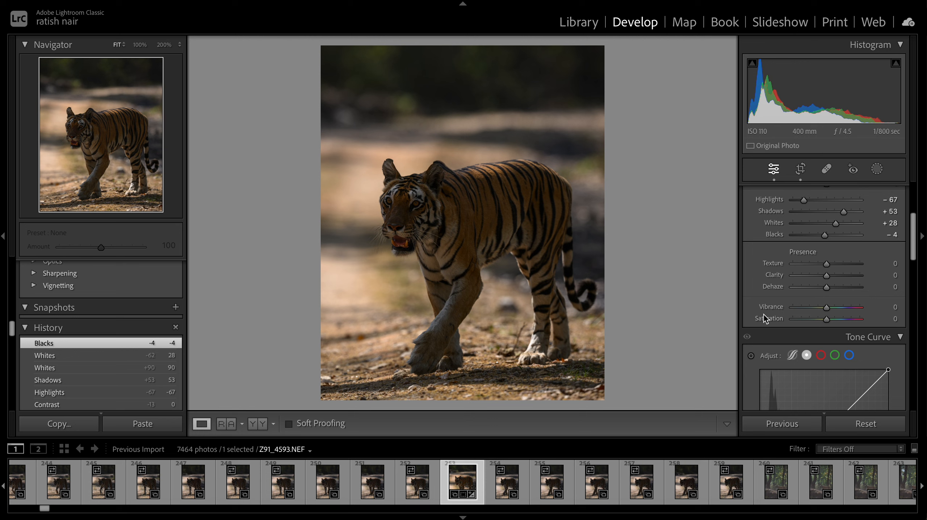
{"action": "scroll", "coordinate": [867, 293], "scroll_direction": "down", "scroll_amount": 3}
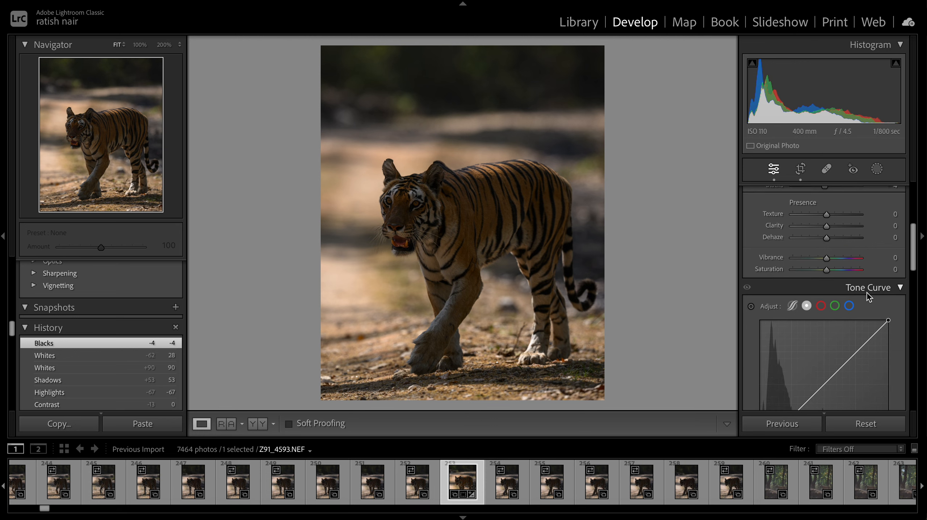
{"action": "scroll", "coordinate": [867, 293], "scroll_direction": "down", "scroll_amount": 4}
{"action": "scroll", "coordinate": [867, 293], "scroll_direction": "up", "scroll_amount": 4}
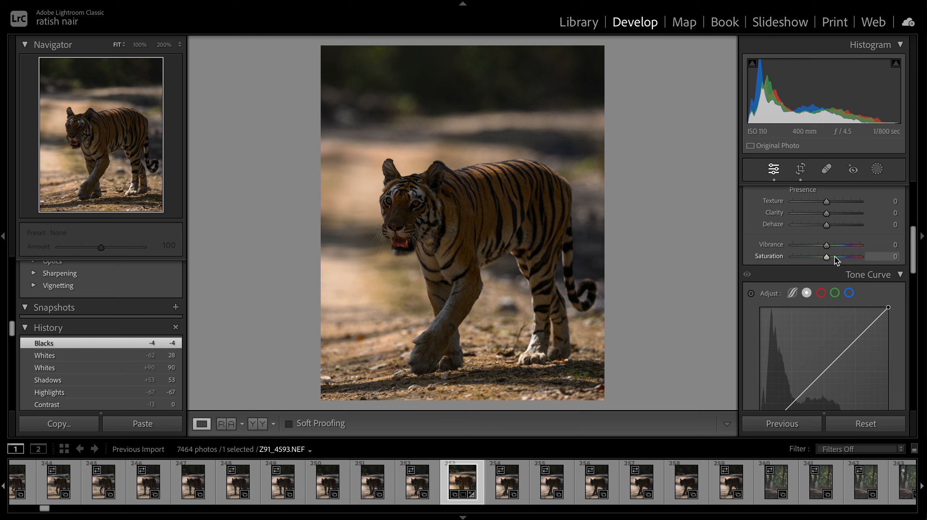
{"action": "mouse_move", "coordinate": [824, 257]}
{"action": "left_mouse_down"}
{"action": "mouse_move", "coordinate": [864, 260]}
{"action": "mouse_move", "coordinate": [824, 261]}
{"action": "mouse_move", "coordinate": [862, 263]}
{"action": "mouse_move", "coordinate": [841, 258]}
{"action": "left_mouse_up"}
{"action": "double_click", "coordinate": [840, 257]}
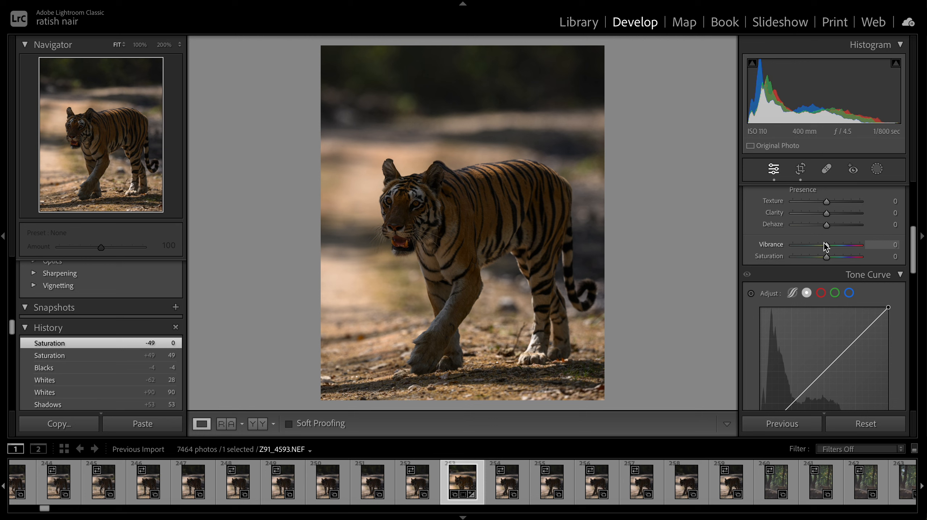
{"action": "mouse_move", "coordinate": [826, 245]}
{"action": "left_mouse_down"}
{"action": "mouse_move", "coordinate": [860, 248]}
{"action": "mouse_move", "coordinate": [828, 246]}
{"action": "left_mouse_up"}
{"action": "double_click", "coordinate": [828, 247]}
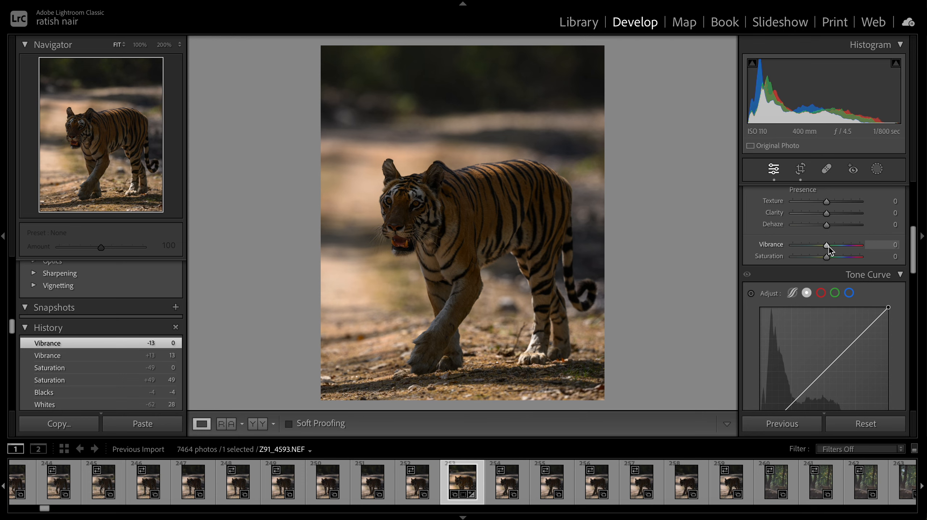
{"action": "scroll", "coordinate": [828, 247], "scroll_direction": "down", "scroll_amount": 15}
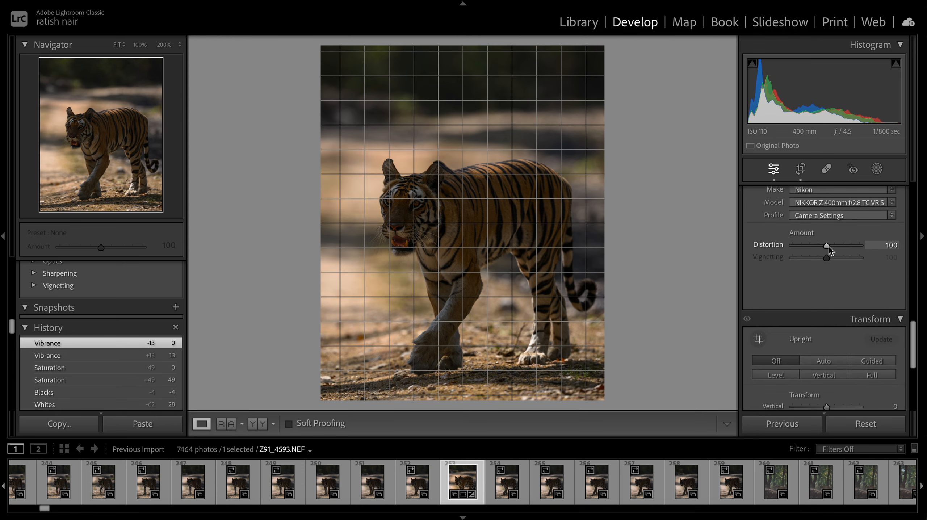
- Inspect the tiger's face at 100% zoom and return to the fitted view
{"action": "scroll", "coordinate": [829, 246], "scroll_direction": "up", "scroll_amount": 15}
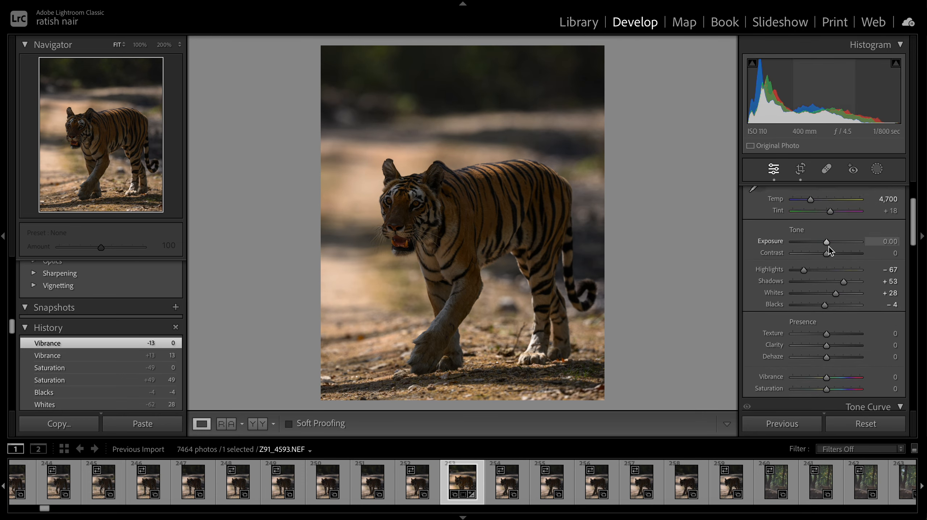
{"action": "scroll", "coordinate": [828, 247], "scroll_direction": "down", "scroll_amount": 4}
{"action": "scroll", "coordinate": [828, 247], "scroll_direction": "down", "scroll_amount": 5}
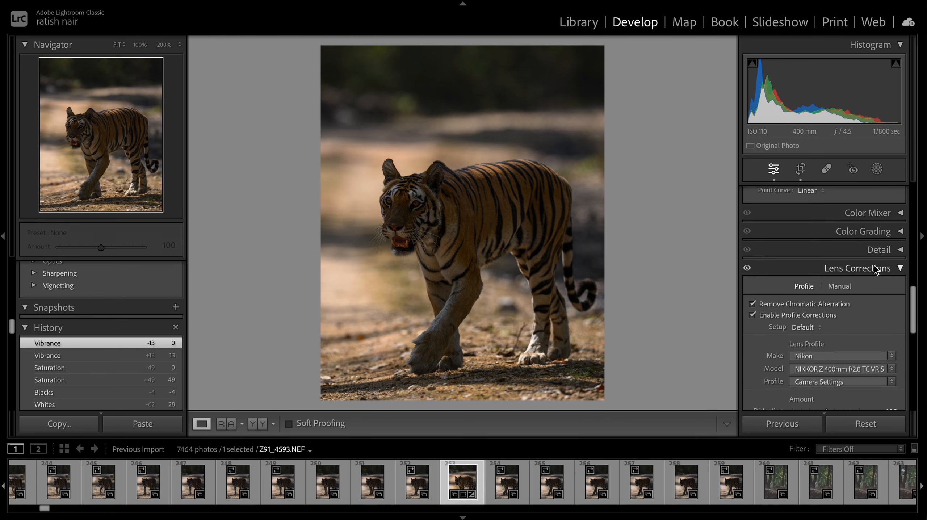
{"action": "scroll", "coordinate": [878, 252], "scroll_direction": "up", "scroll_amount": 8}
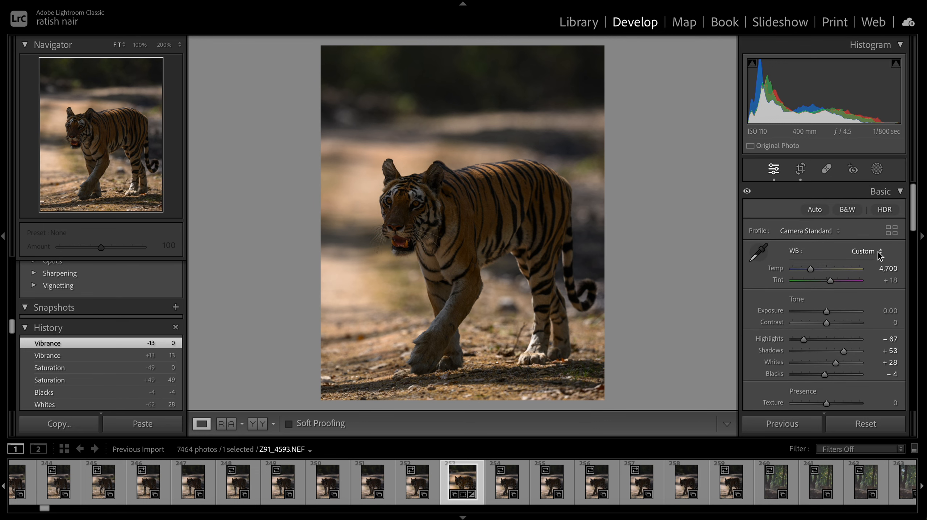
{"action": "left_click", "coordinate": [425, 205]}
{"action": "scroll", "coordinate": [425, 205], "scroll_direction": "left", "scroll_amount": 6}
{"action": "scroll", "coordinate": [425, 206], "scroll_direction": "up", "scroll_amount": 3}
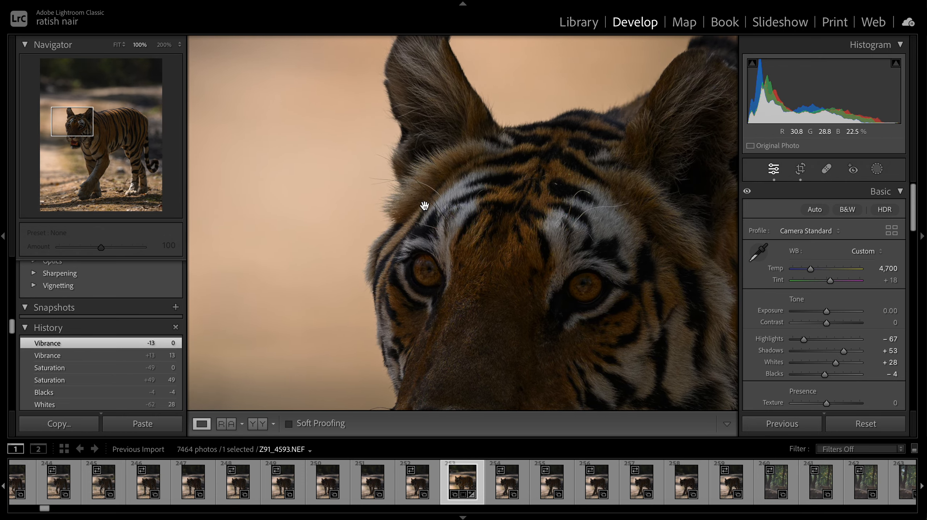
{"action": "left_click", "coordinate": [447, 247]}
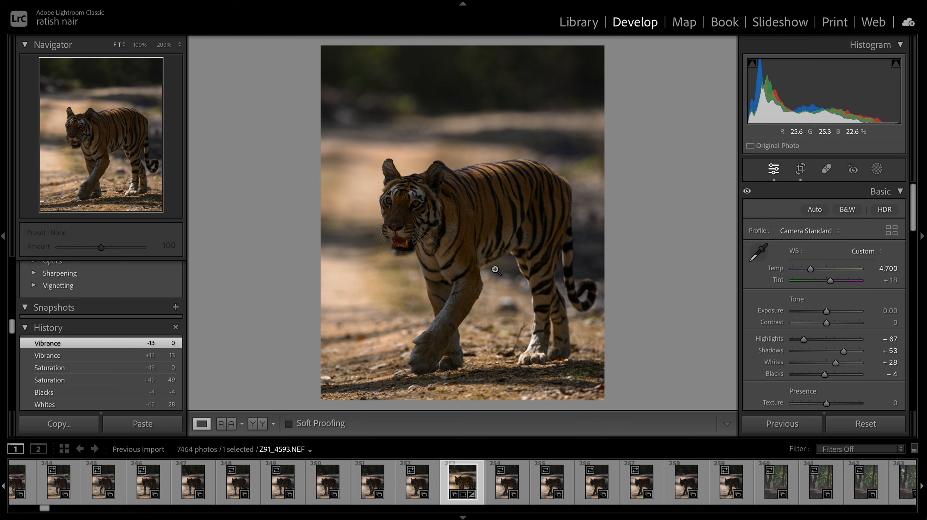
- Create a Select Background mask and subtract the area near the tiger's front paw with a brush
{"action": "left_click", "coordinate": [878, 170]}
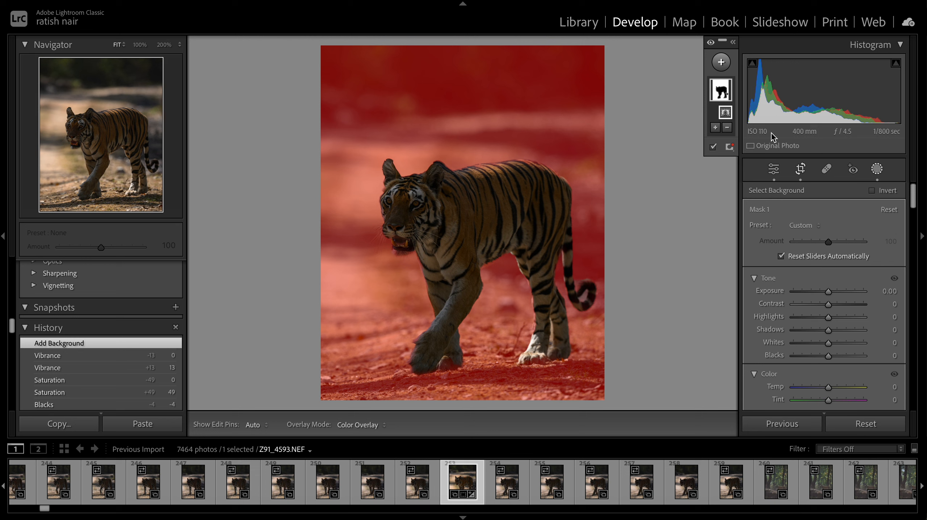
{"action": "left_click", "coordinate": [728, 129]}
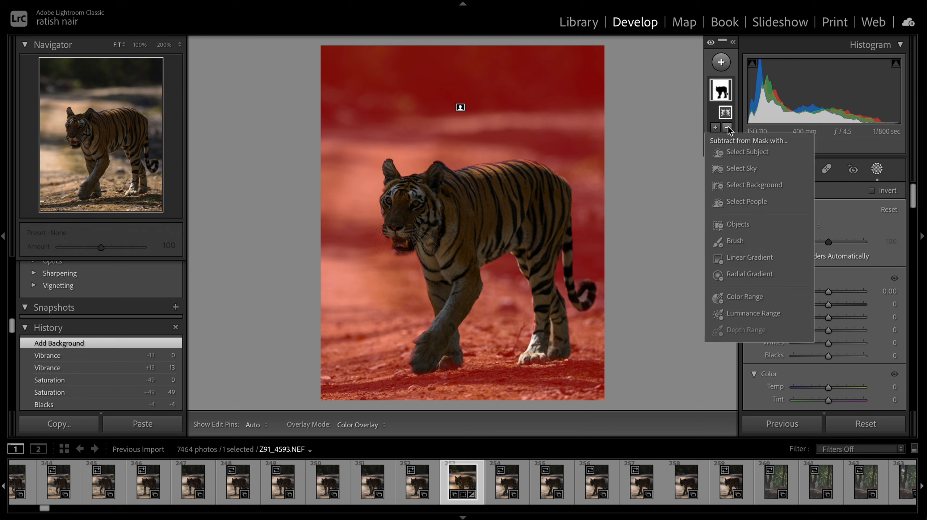
{"action": "left_click", "coordinate": [735, 241]}
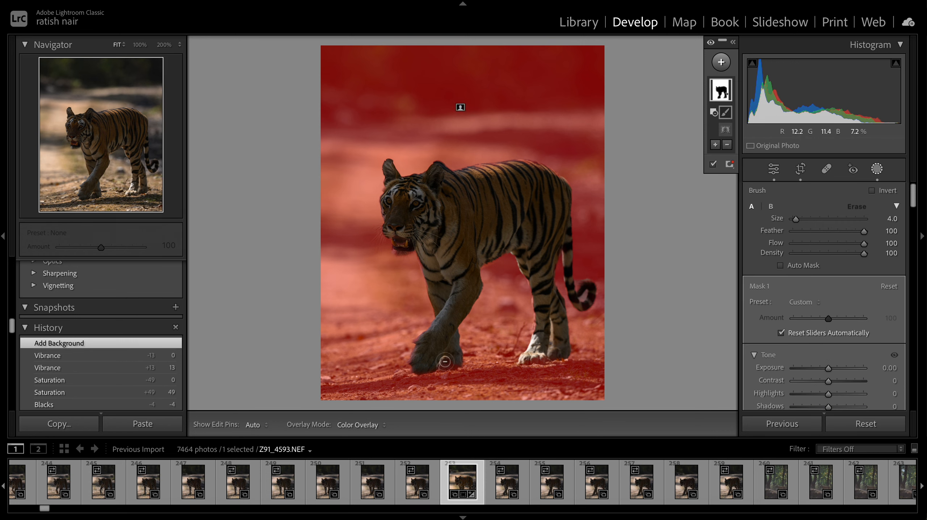
{"action": "key", "text": "h"}
{"action": "left_click_drag", "start_coordinate": [456, 363], "coordinate": [444, 366]}
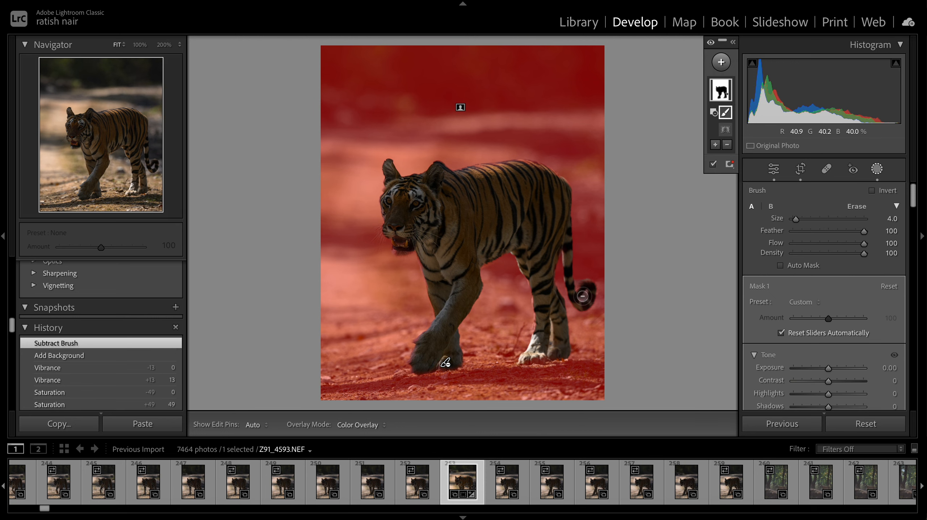
- Add a brush stroke to the mask at the tip of the tiger's tail
{"action": "left_click", "coordinate": [716, 146]}
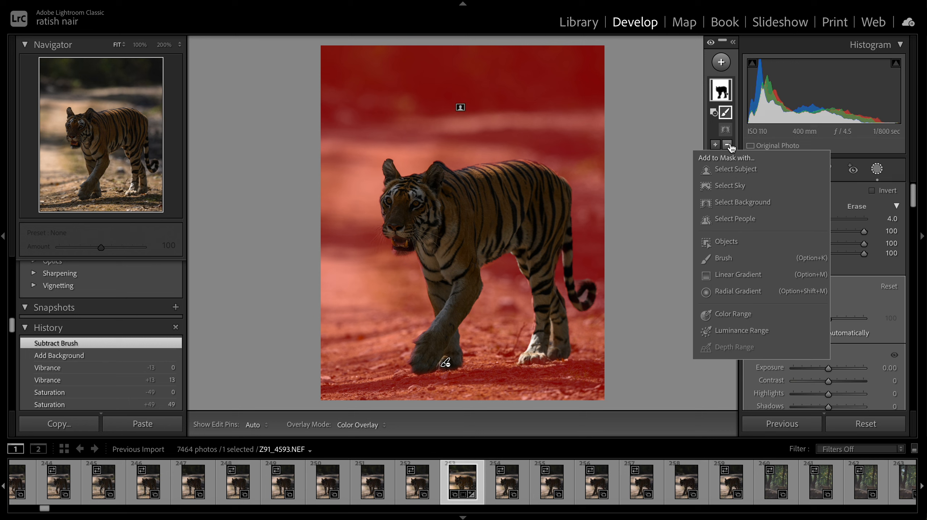
{"action": "left_click", "coordinate": [723, 258]}
{"action": "key", "text": "h"}
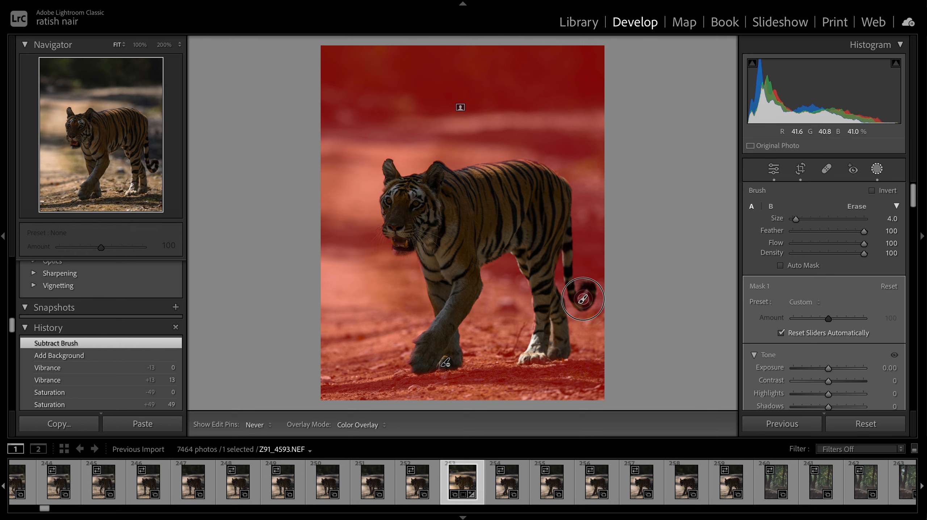
{"action": "left_click_drag", "start_coordinate": [585, 293], "coordinate": [585, 294]}
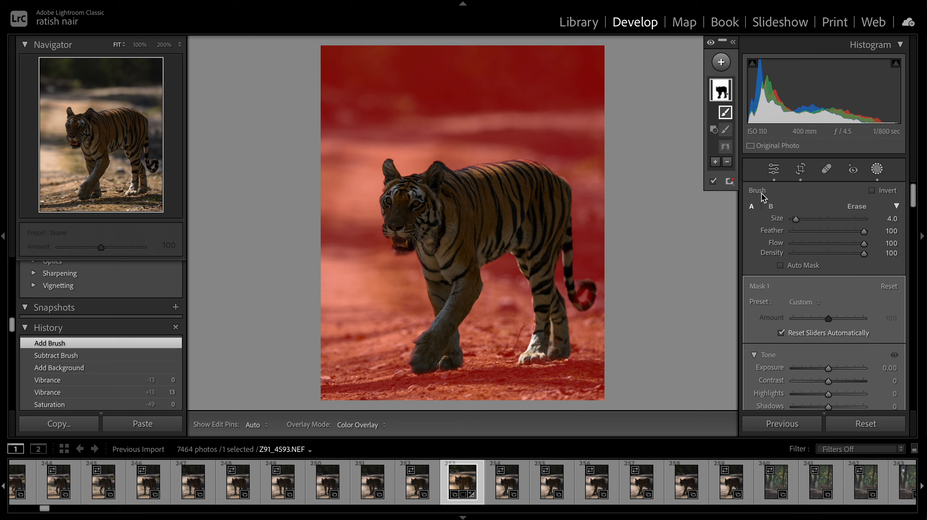
- Rename the mask to Background
{"action": "left_click", "coordinate": [736, 43]}
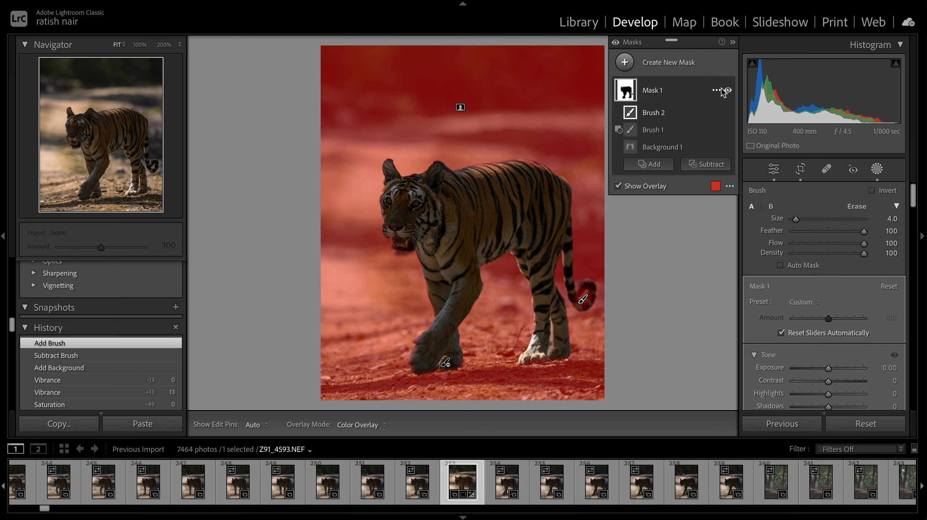
{"action": "left_click", "coordinate": [717, 91]}
{"action": "left_click", "coordinate": [732, 91]}
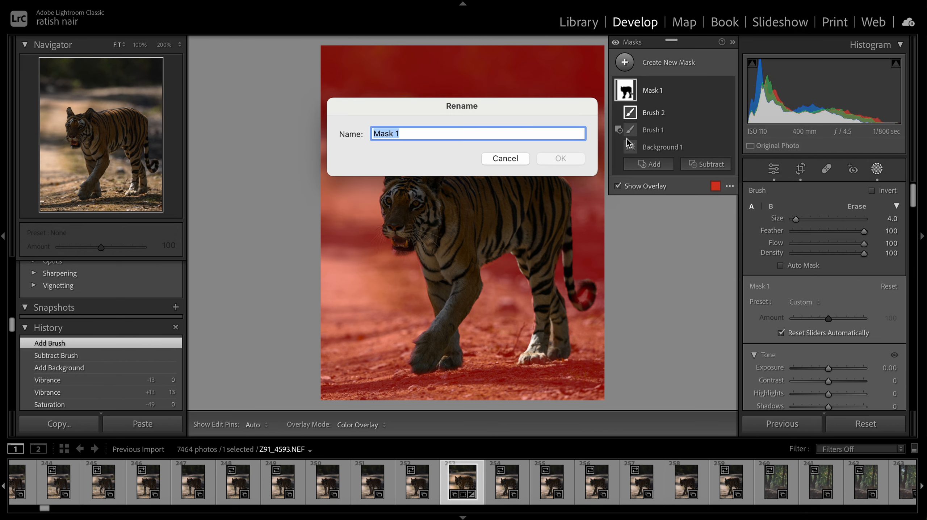
{"action": "type", "text": "Background"}
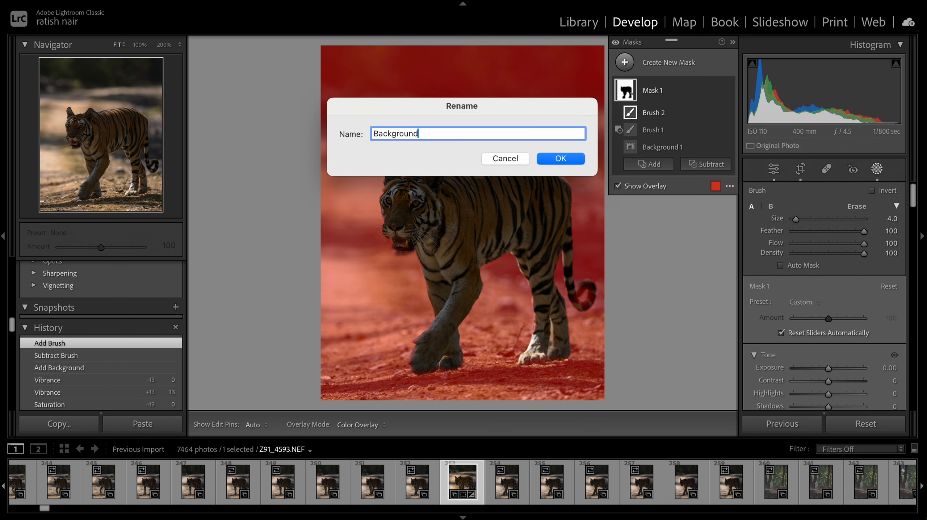
{"action": "key", "text": "Return"}
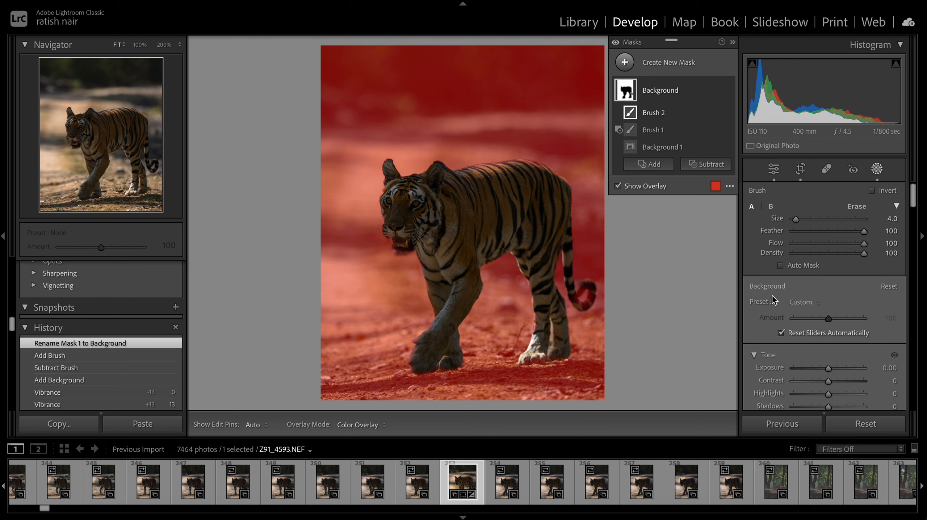
- Apply the Burn (Darken) preset to the Background mask and set its Highlights to -18
{"action": "left_click", "coordinate": [733, 42]}
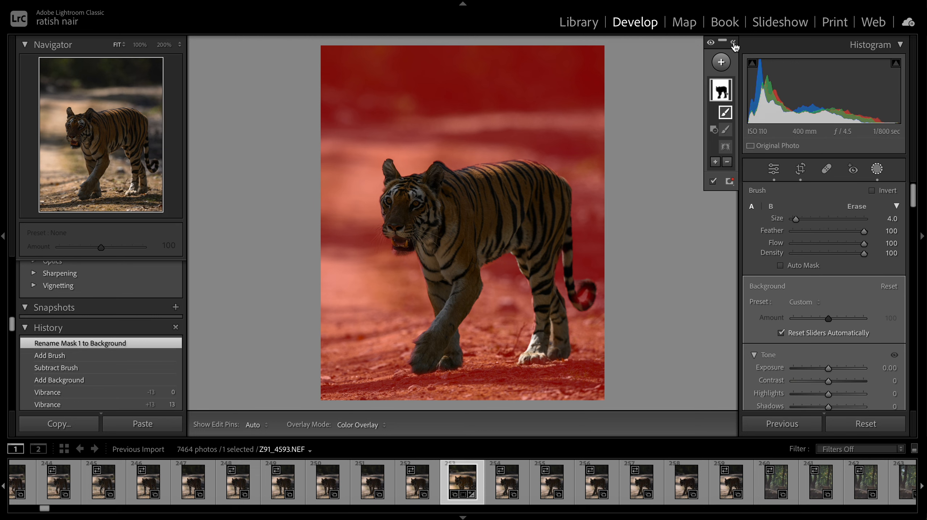
{"action": "left_click", "coordinate": [820, 302]}
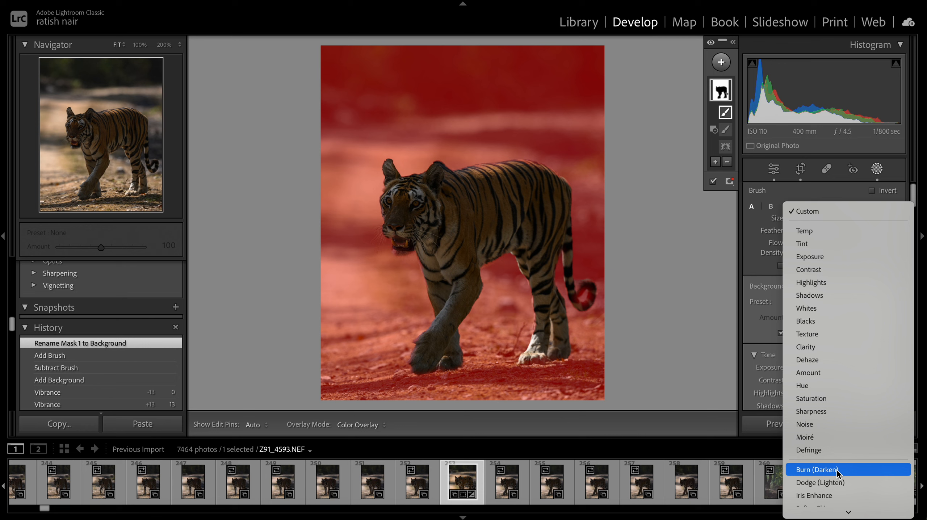
{"action": "left_click", "coordinate": [838, 470]}
{"action": "key", "text": "o"}
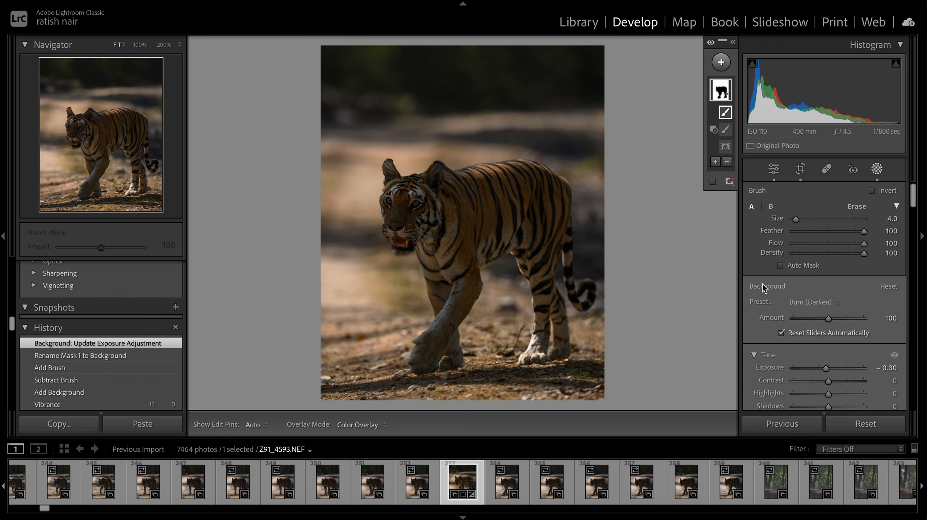
{"action": "scroll", "coordinate": [831, 366], "scroll_direction": "down", "scroll_amount": 2}
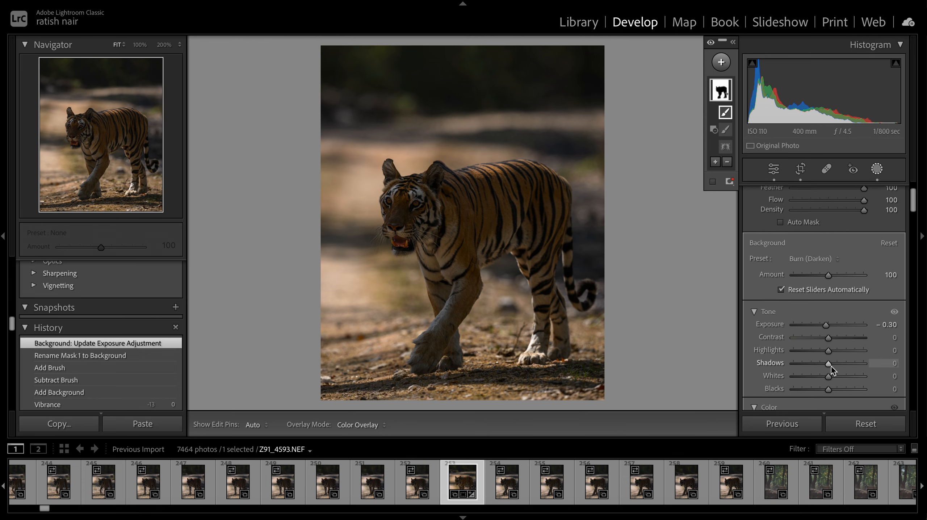
{"action": "left_click_drag", "start_coordinate": [828, 350], "coordinate": [822, 352]}
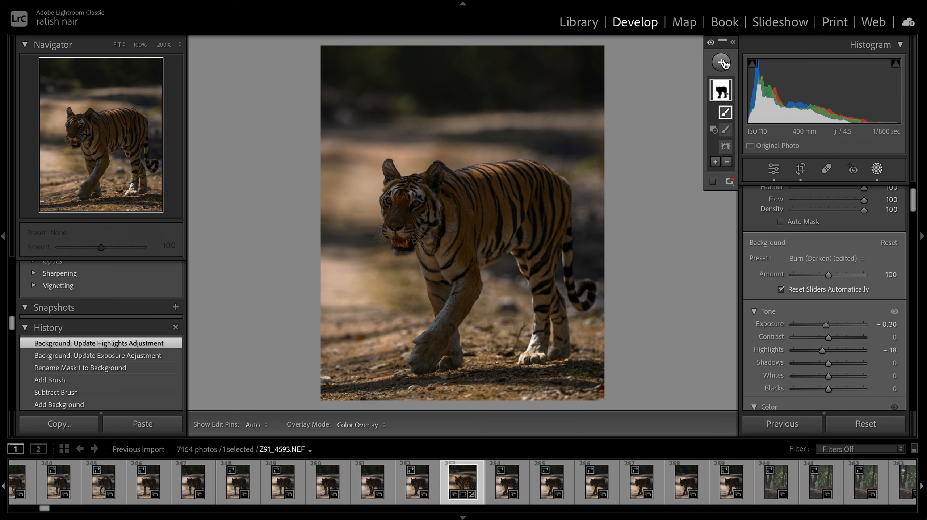
- Duplicate and invert the Background mask to select the tiger
{"action": "left_click", "coordinate": [722, 61]}
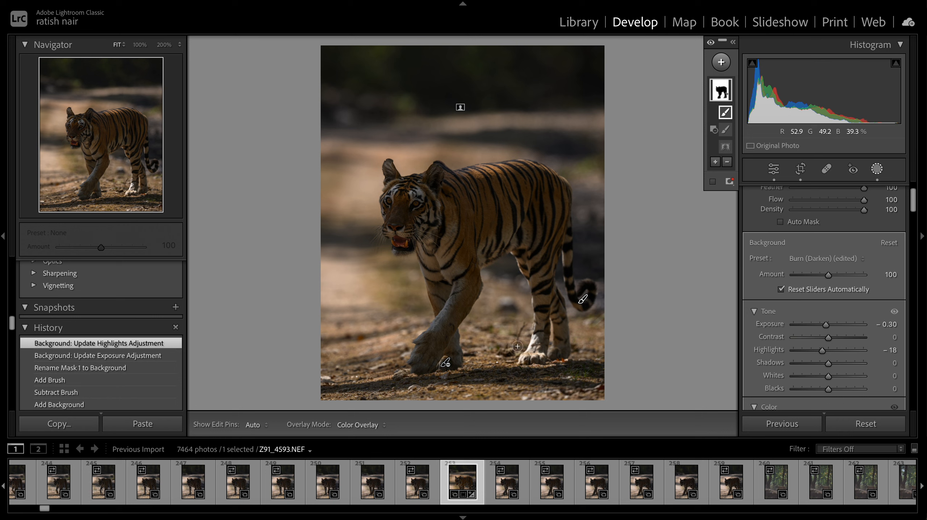
{"action": "right_click", "coordinate": [725, 93]}
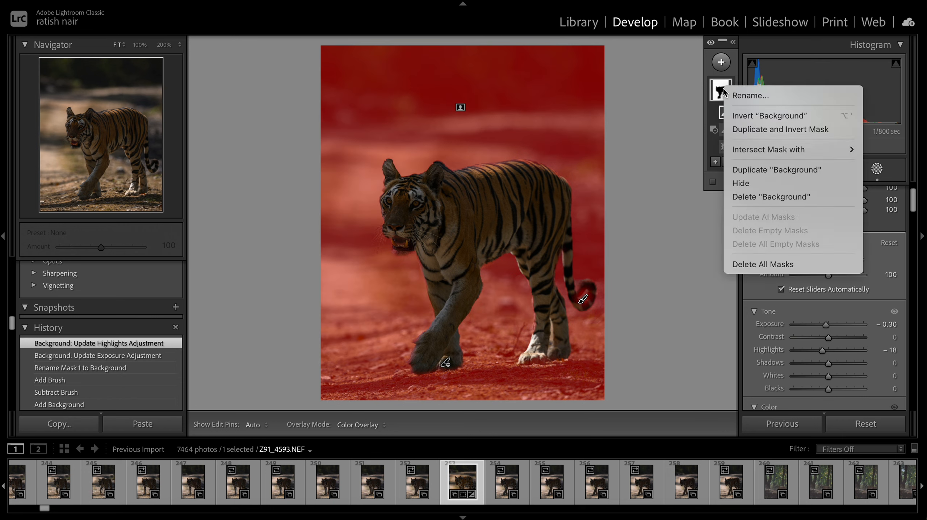
{"action": "left_click", "coordinate": [798, 132]}
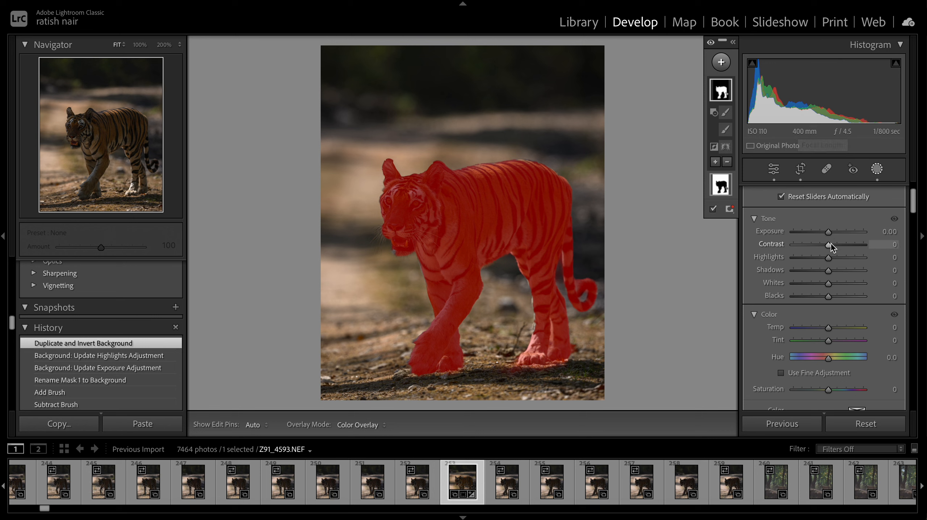
- Rename the inverted mask to subject
{"action": "scroll", "coordinate": [830, 243], "scroll_direction": "up", "scroll_amount": 3}
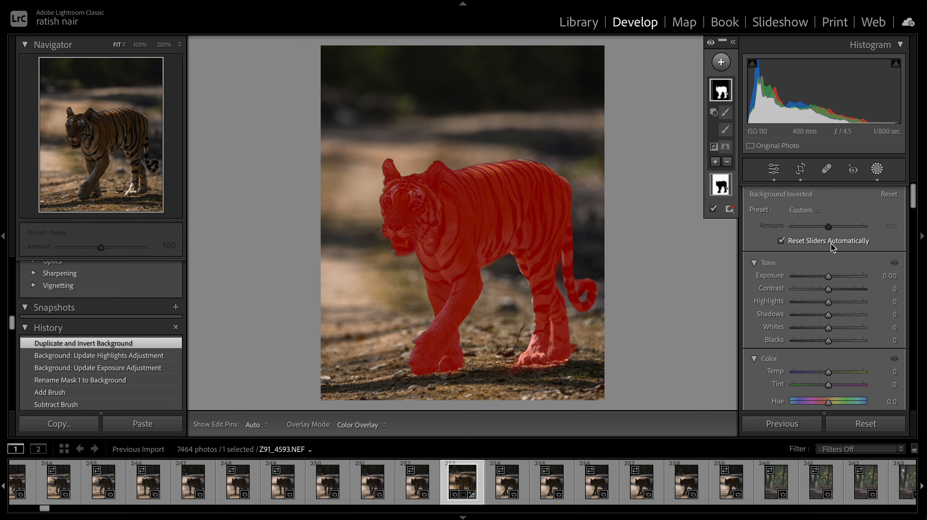
{"action": "left_click", "coordinate": [732, 42]}
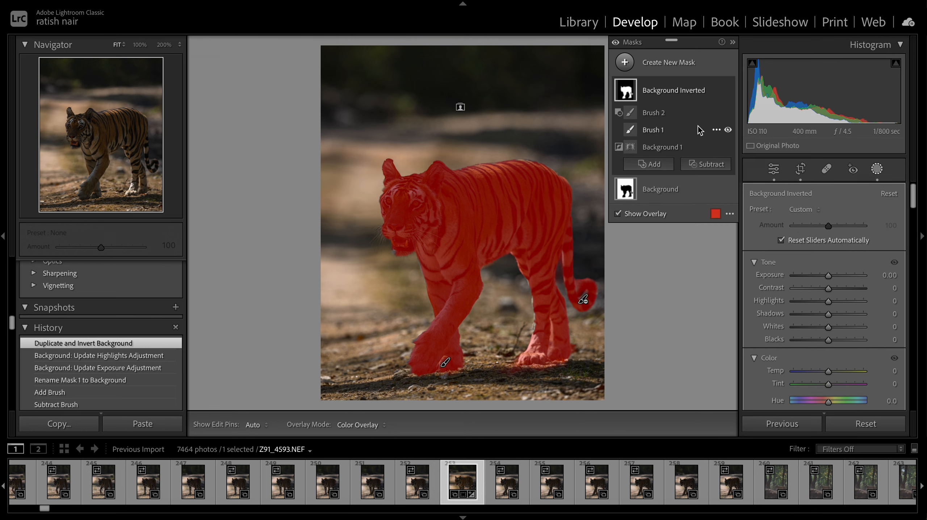
{"action": "left_click", "coordinate": [716, 89]}
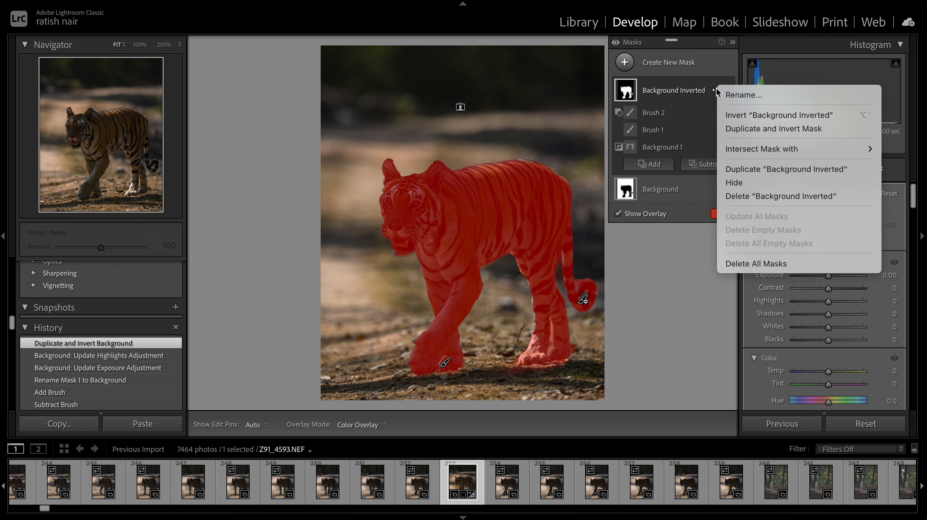
{"action": "left_click", "coordinate": [735, 94]}
{"action": "type", "text": "subject"}
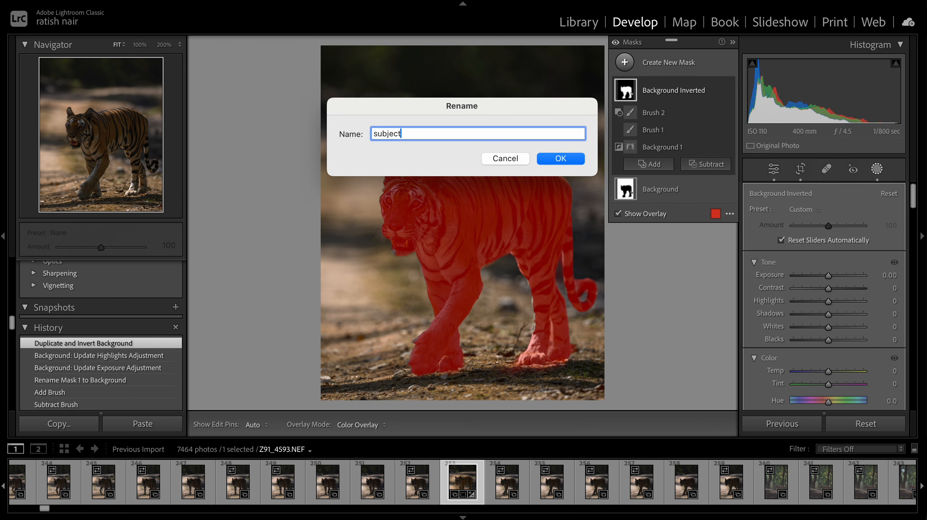
{"action": "key", "text": "Return"}
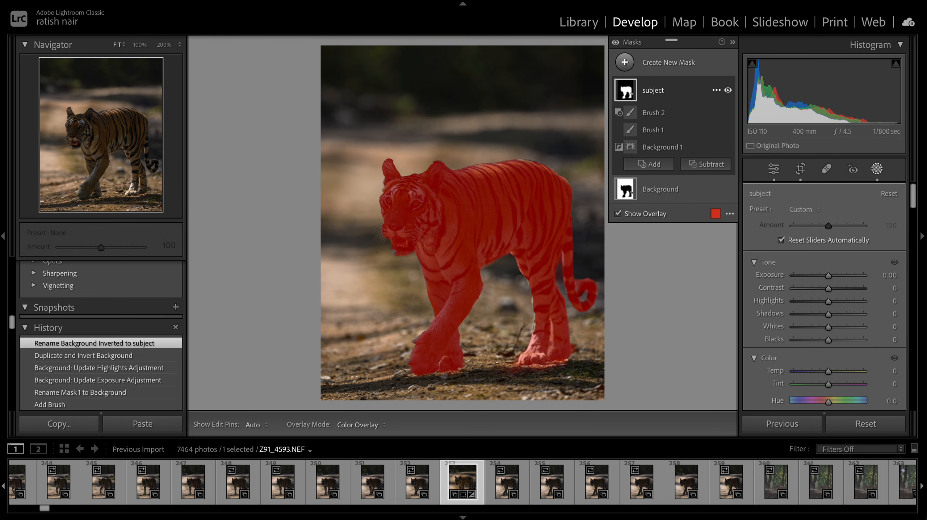
- Apply the Dodge (Lighten) preset to the subject mask
{"action": "left_click", "coordinate": [733, 43]}
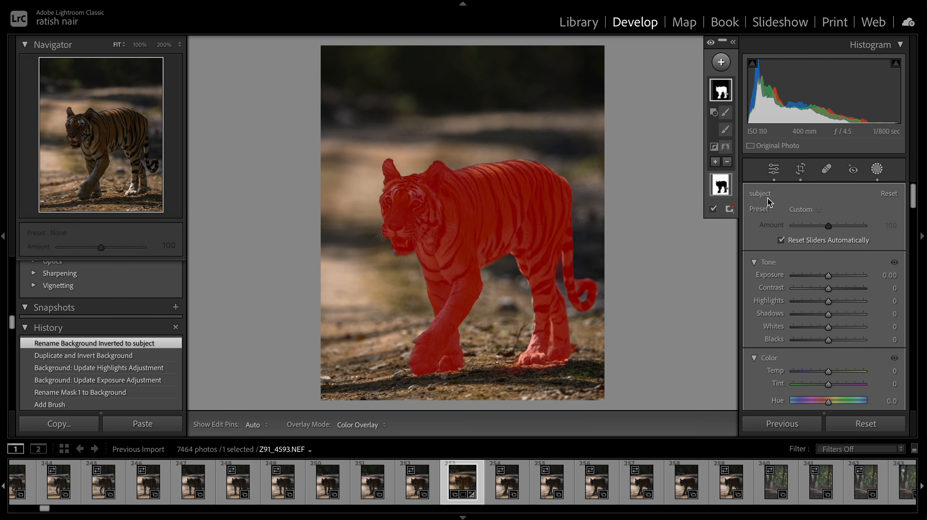
{"action": "left_click", "coordinate": [811, 212]}
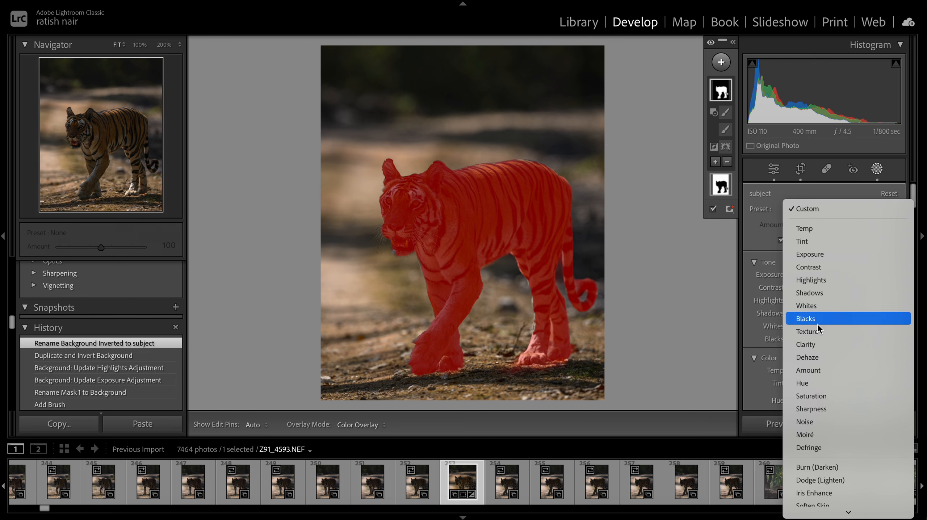
{"action": "left_click", "coordinate": [838, 482]}
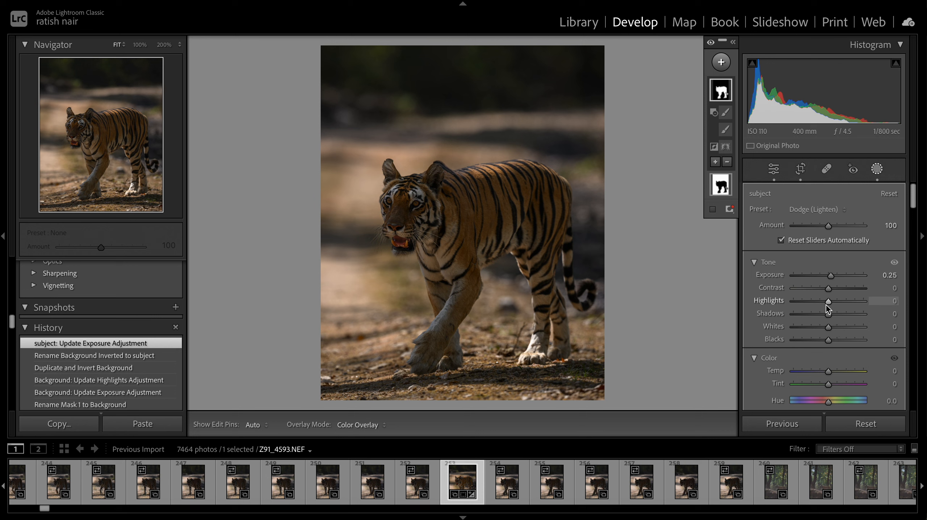
{"action": "left_click_drag", "start_coordinate": [829, 303], "coordinate": [829, 359]}
{"action": "scroll", "coordinate": [857, 358], "scroll_direction": "down", "scroll_amount": 2}
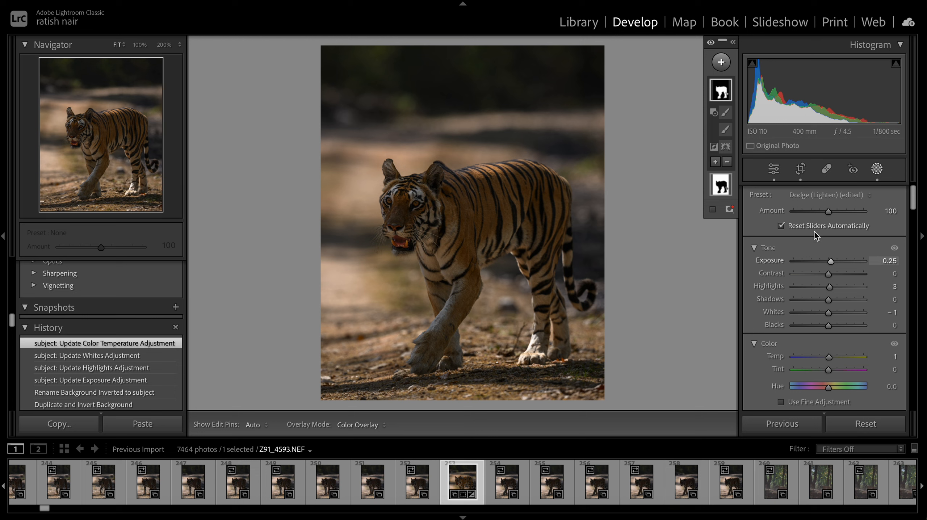
- Set the global white balance Temp to 4,530
{"action": "left_click", "coordinate": [773, 170]}
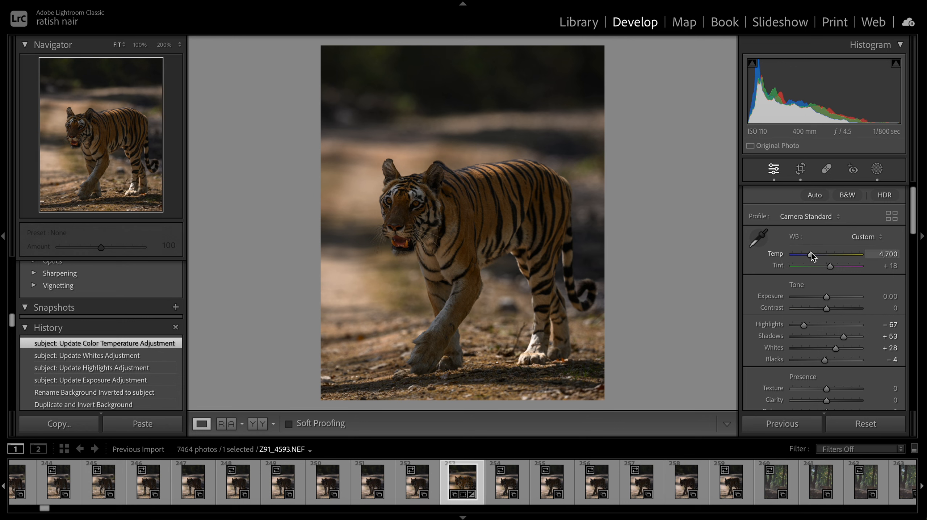
{"action": "left_click_drag", "start_coordinate": [811, 253], "coordinate": [810, 253]}
{"action": "left_click_drag", "start_coordinate": [810, 252], "coordinate": [810, 253]}
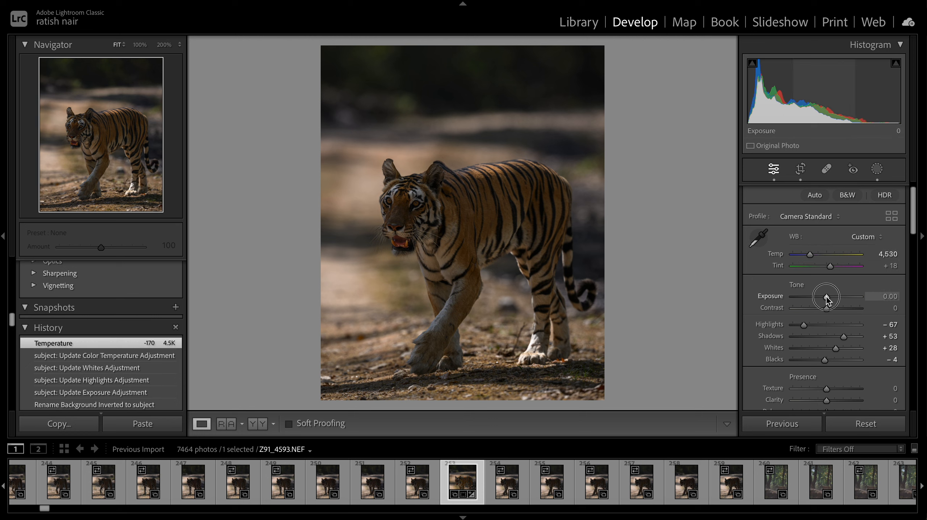
- Set the global Exposure to +0.20 and compare the edited photo with the original before view
{"action": "left_click_drag", "start_coordinate": [826, 297], "coordinate": [828, 297]}
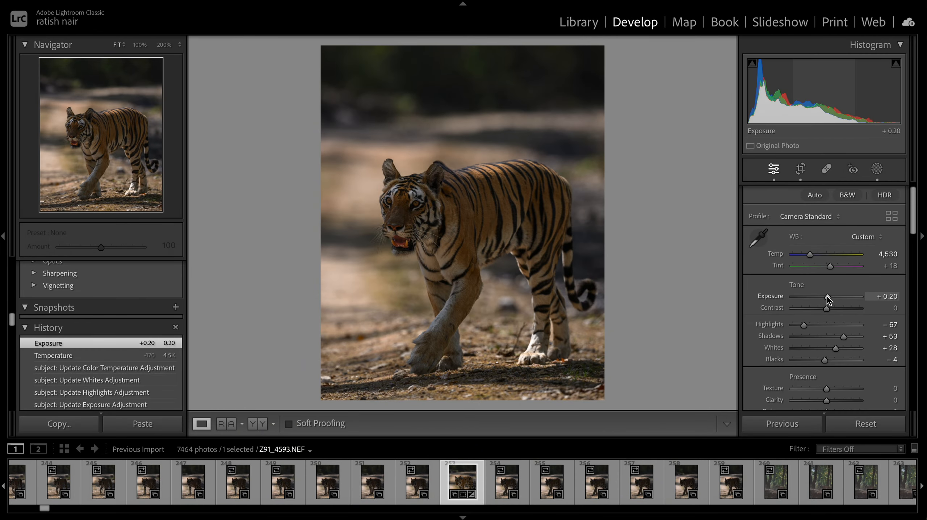
{"action": "key", "text": "backslash"}
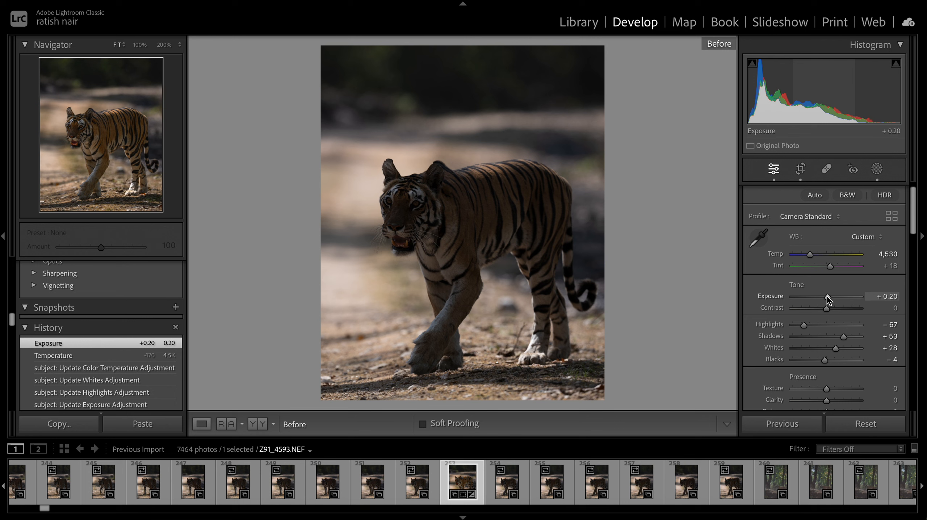
{"action": "key", "text": "backslash"}
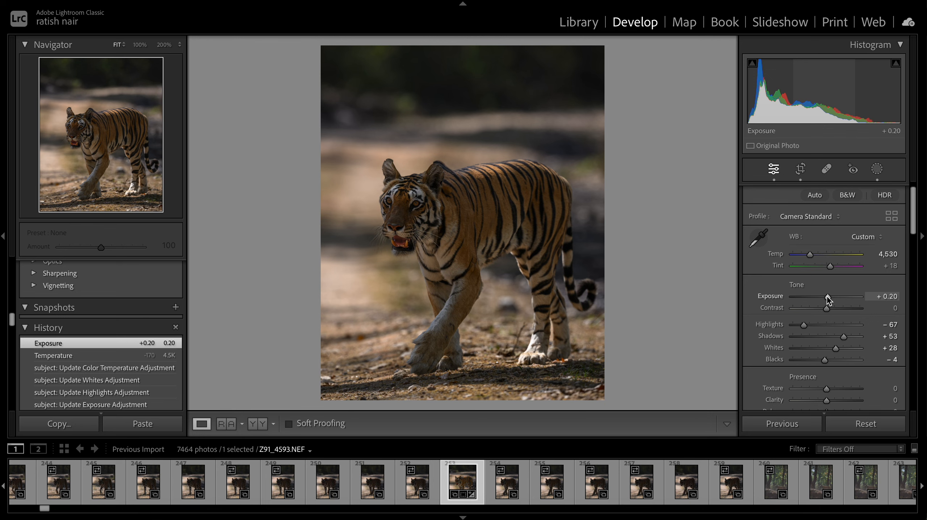
- Inspect the tiger's face and mouth at 100% zoom, returning to the fitted view
{"action": "left_click", "coordinate": [410, 192]}
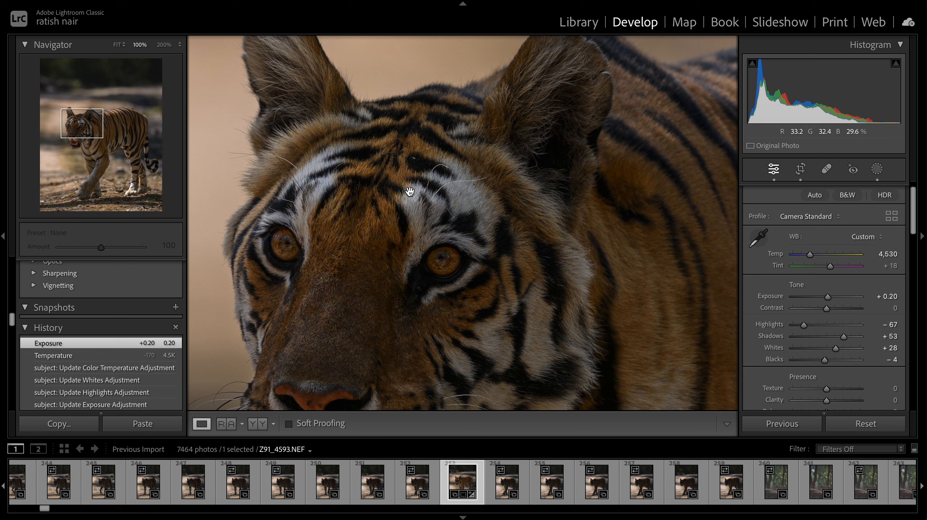
{"action": "scroll", "coordinate": [410, 189], "scroll_direction": "down", "scroll_amount": 5}
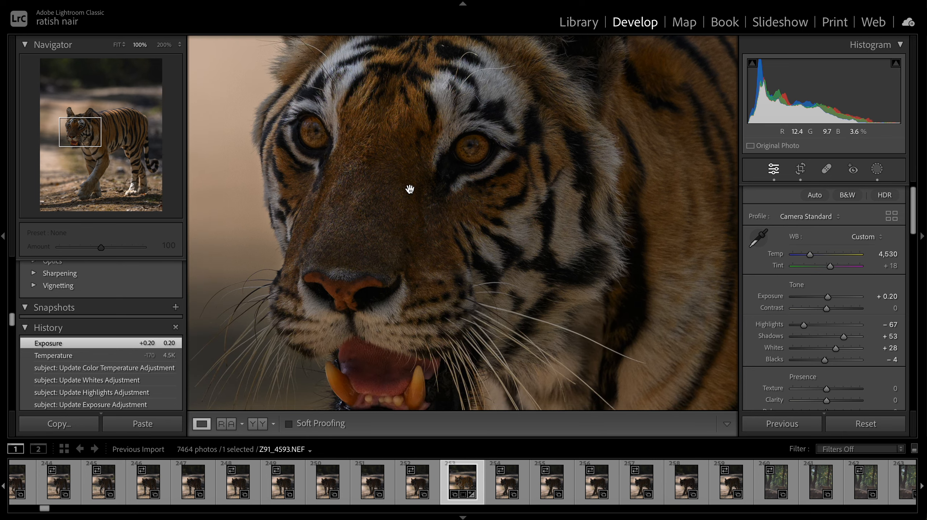
{"action": "left_click", "coordinate": [410, 188]}
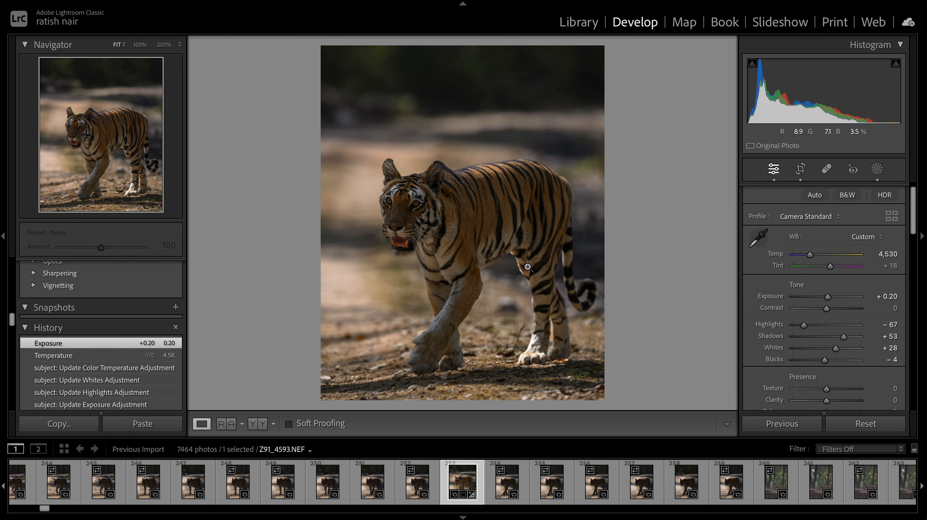